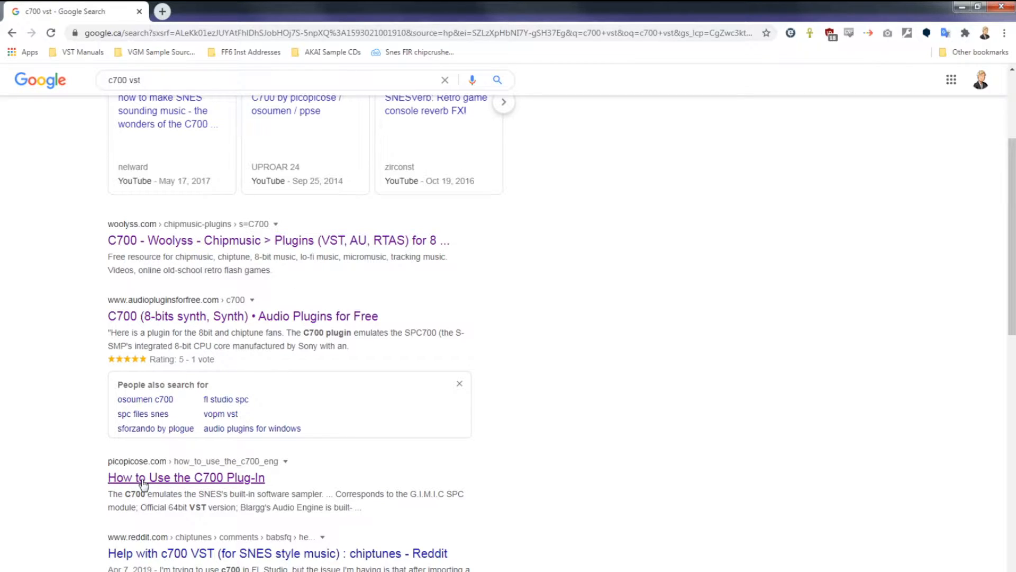
left_click(217, 33)
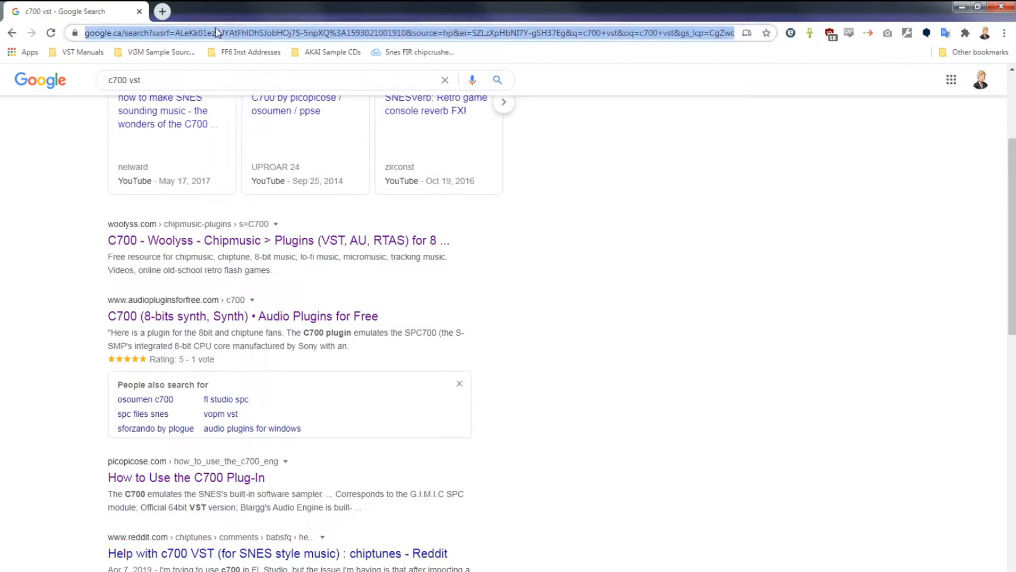
type("http://picopicose.com/")
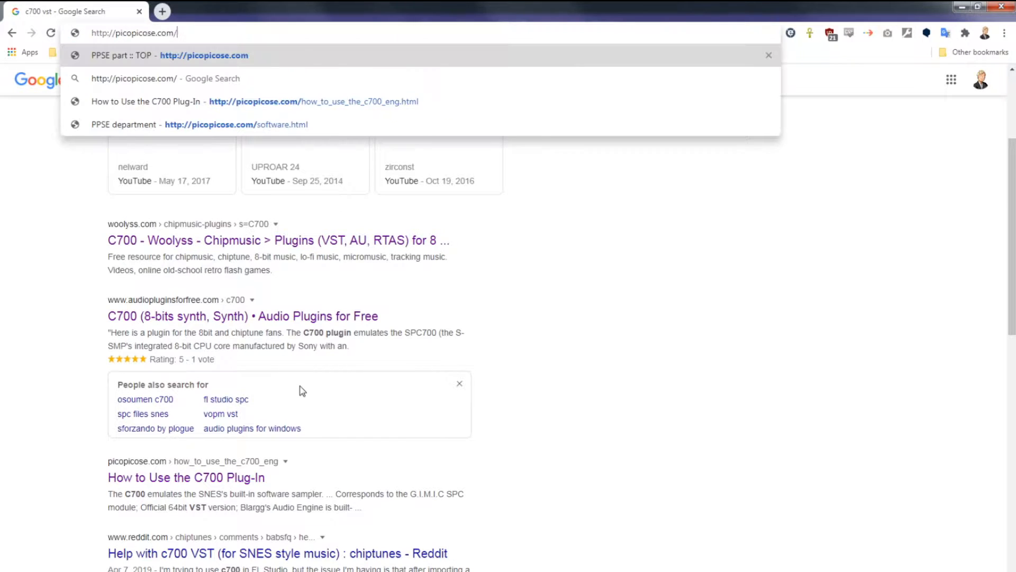
key("Return")
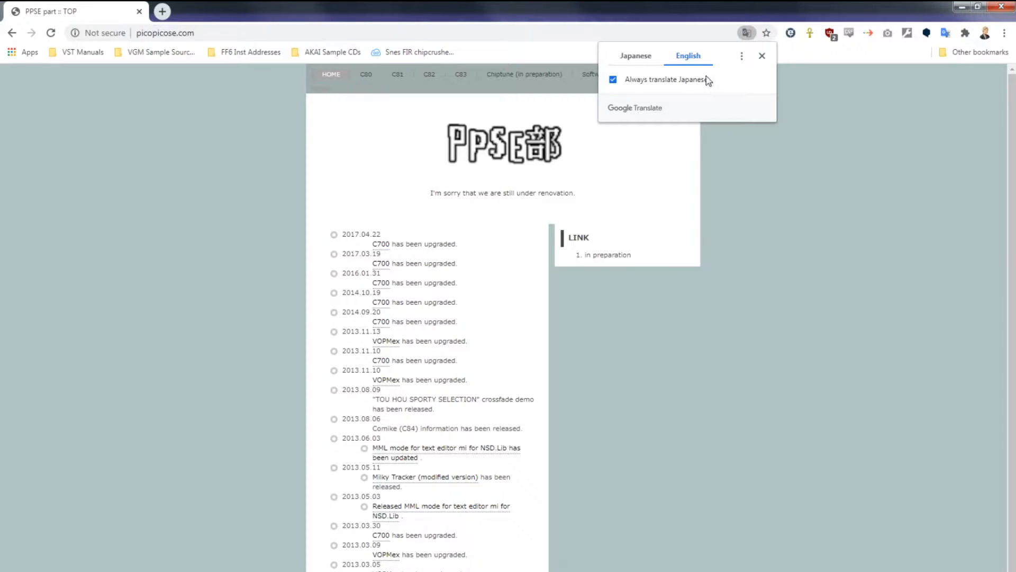
left_click(762, 57)
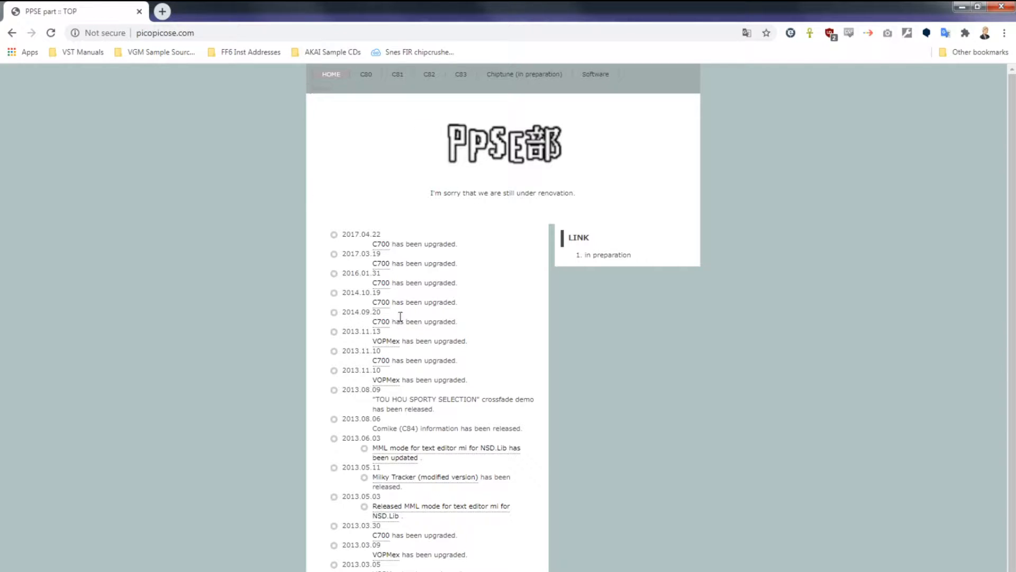
left_click(382, 244)
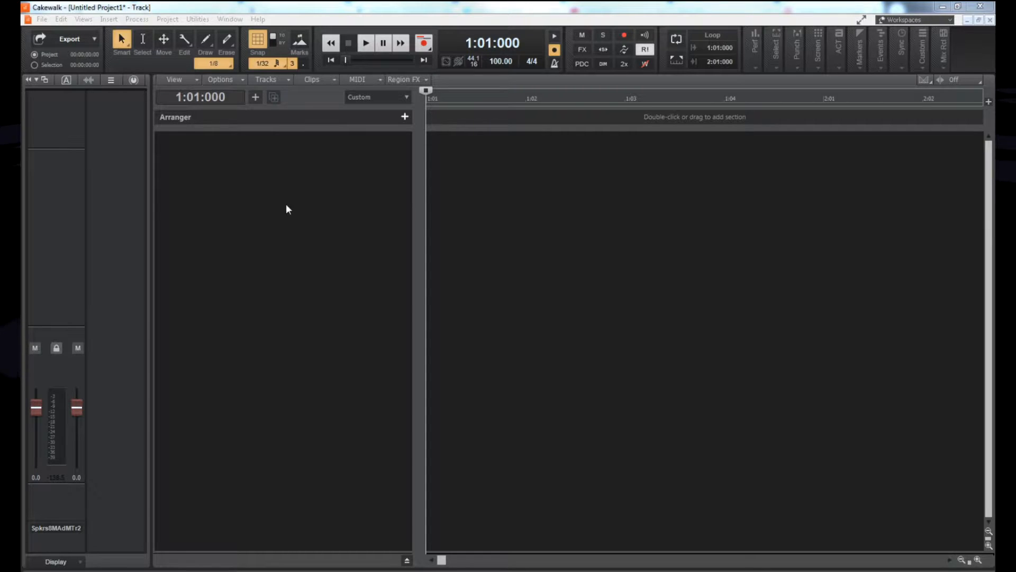
Step: In Cakewalk, insert an instrument track using C700VST and reposition the plug-in window over the empty track area
right_click(261, 223)
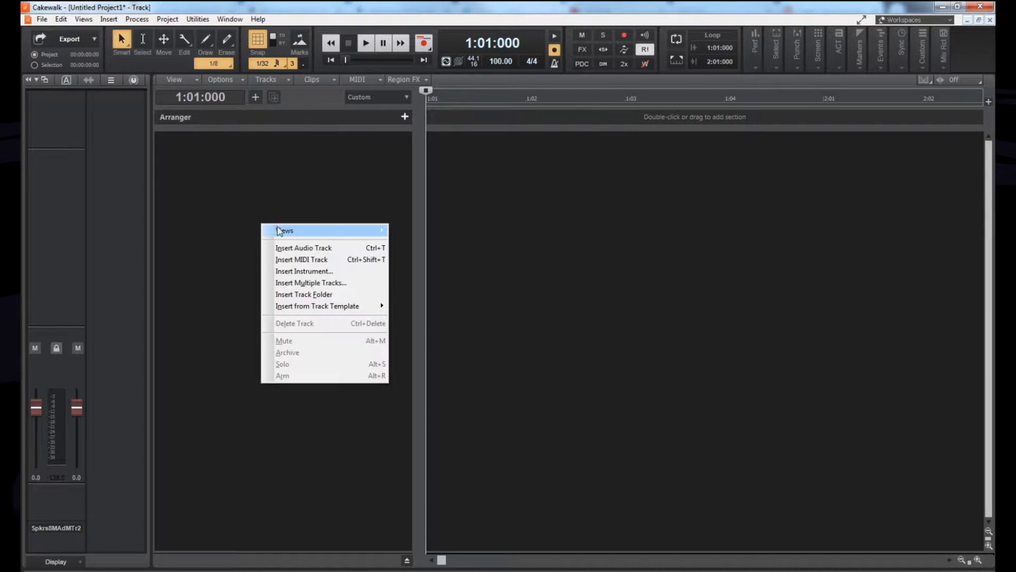
left_click(328, 271)
left_click(340, 67)
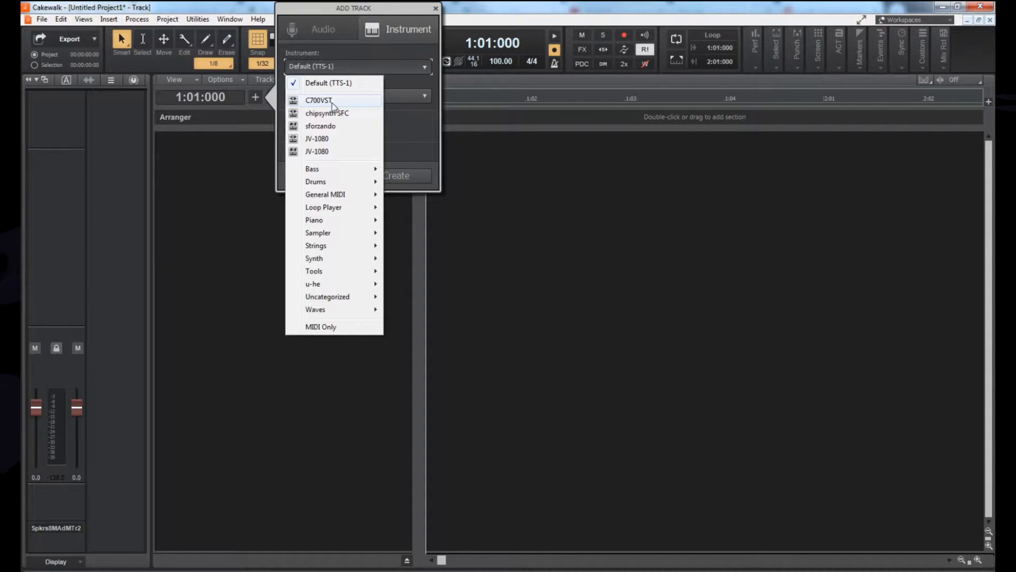
left_click(333, 103)
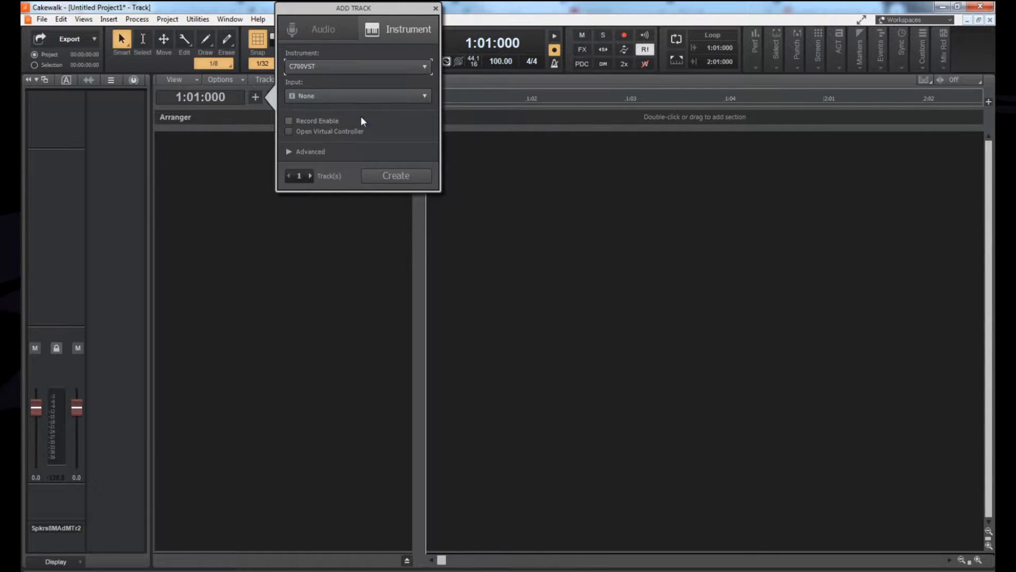
left_click(388, 177)
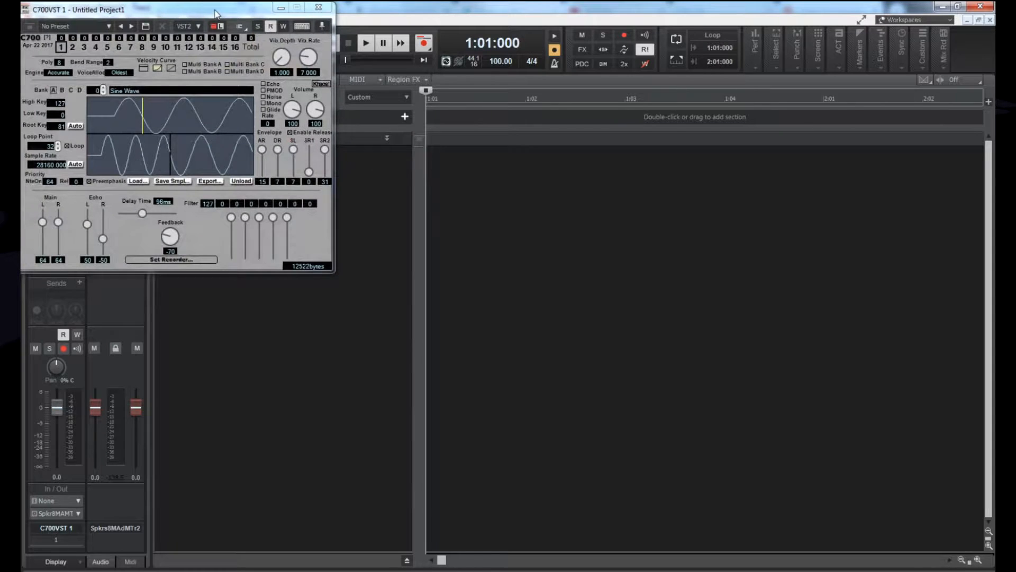
left_click_drag(469, 159, 531, 203)
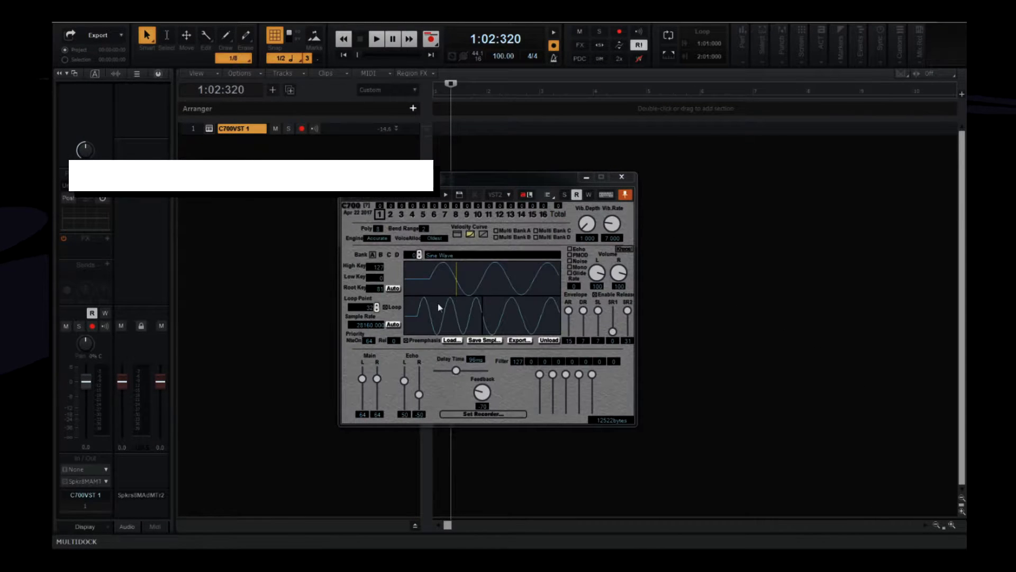
Step: Open the Piano Roll beside the C700 window and advance the plug-in to an empty sample slot
key("alt+3")
left_click_drag(407, 263, 819, 149)
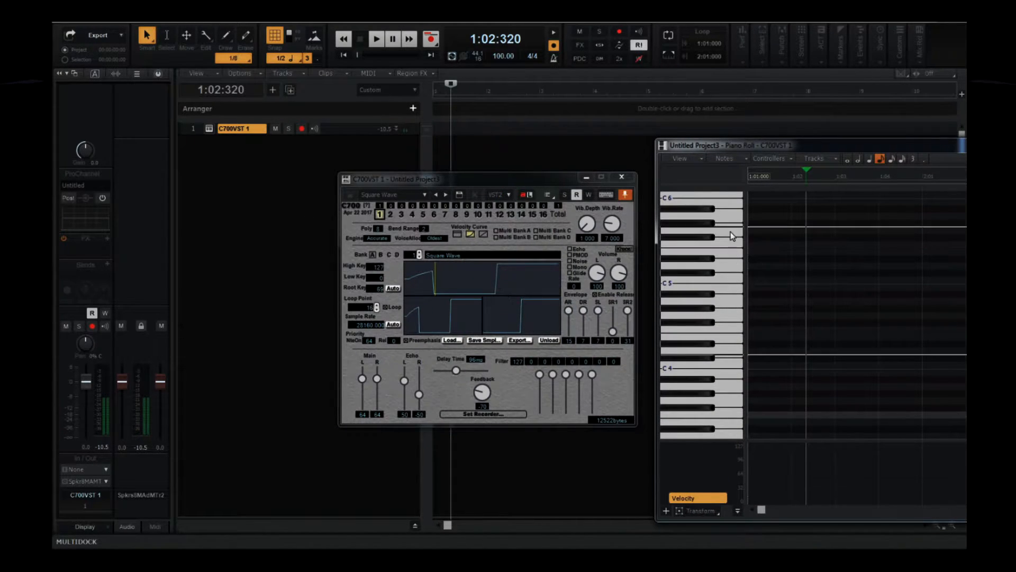
left_click(420, 253)
left_click(421, 253)
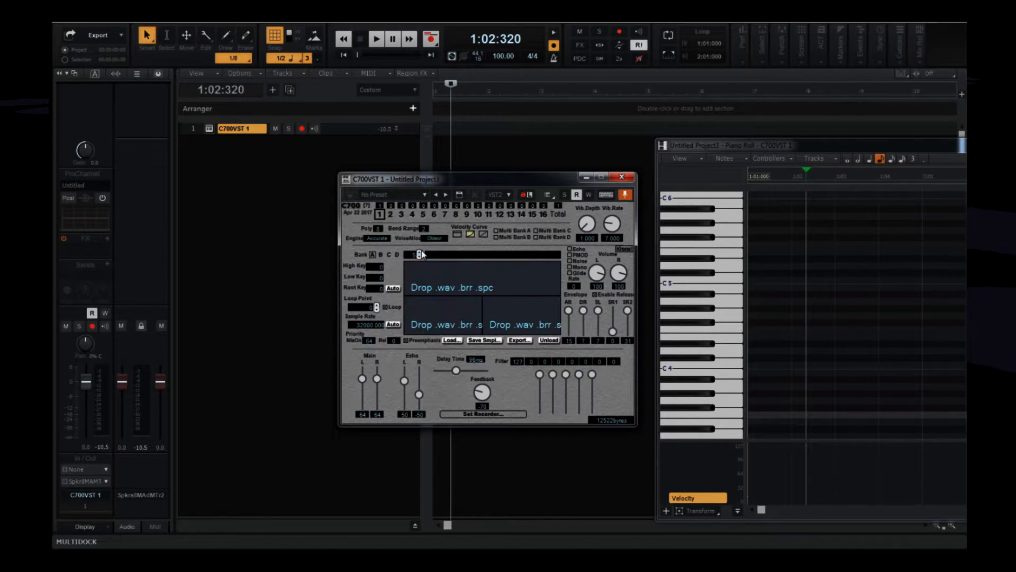
Step: Load the 02 Title SPC file into the C700 slots, with the file browser set to all supported types
left_click(452, 340)
left_click(516, 488)
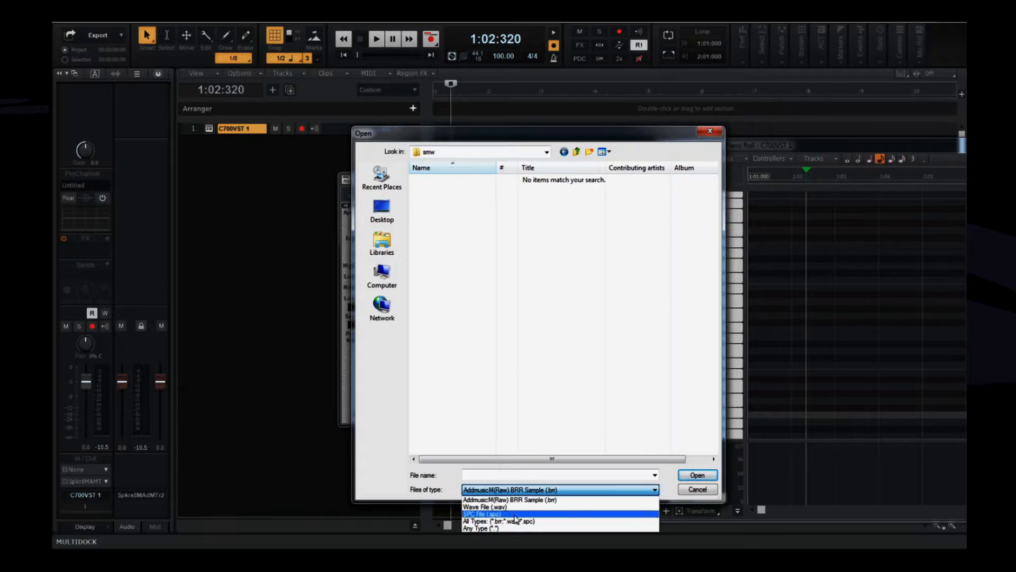
left_click(516, 520)
double_click(441, 192)
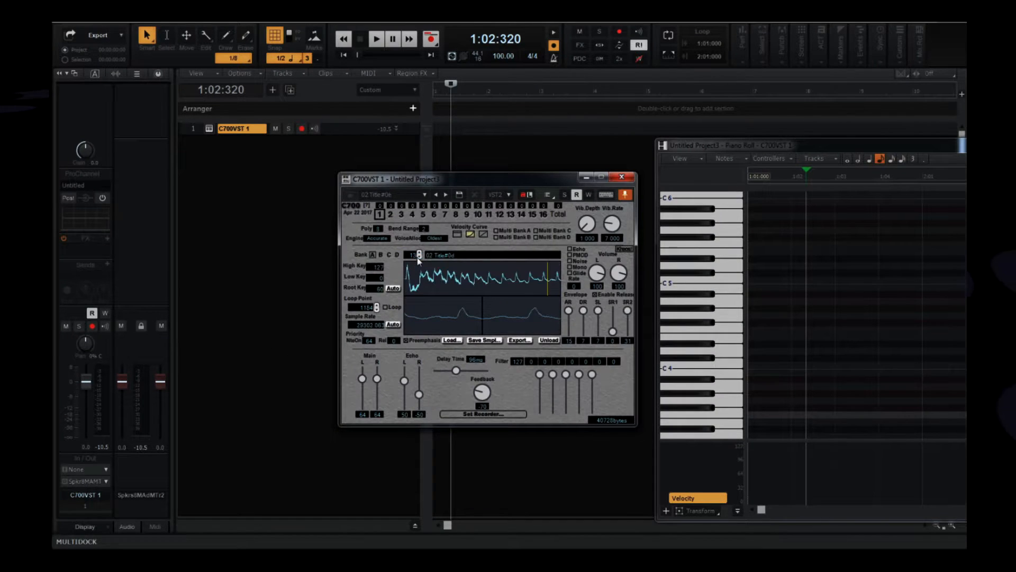
Step: Switch to the k2000harp sample in slot 10 and audition it across several piano roll keys
left_click(420, 258)
scroll(704, 317, "down", 2)
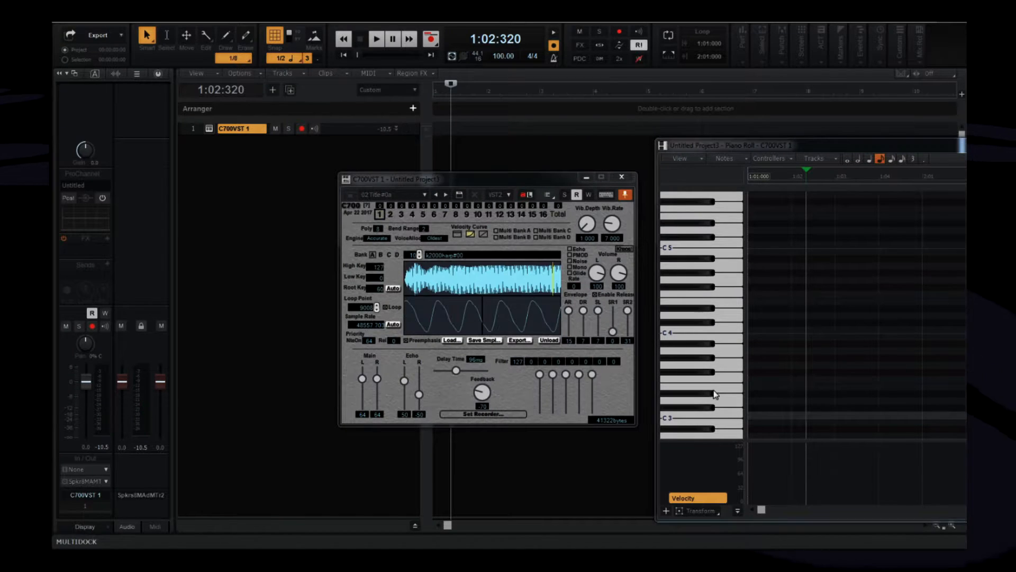
left_click(724, 371)
left_click_drag(725, 374, 735, 314)
Step: Adjust the harp sample's AR and SR1 envelope sliders while auditioning notes on the piano roll keyboard
left_click(614, 331)
left_click(569, 311)
left_click(721, 368)
left_click_drag(614, 331, 615, 319)
mouse_move(724, 316)
left_mouse_down()
mouse_move(732, 253)
mouse_move(732, 272)
left_mouse_up()
Step: Load the fantasya_sfc sample file into slot 10
left_click(452, 339)
left_click(497, 343)
key("Return")
type("fant")
left_click(507, 482)
left_click(693, 477)
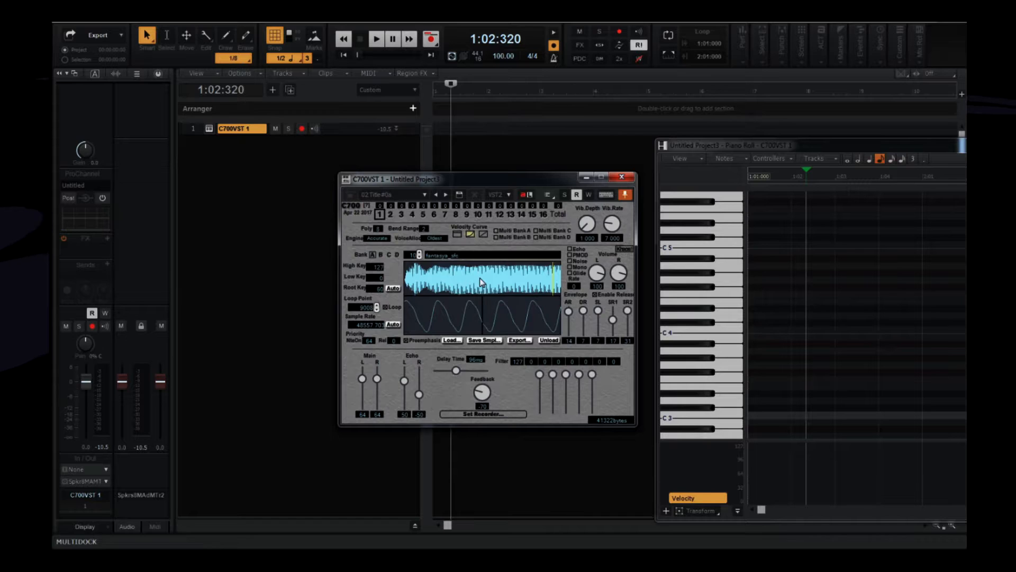
Step: Replace the track's synth with a fresh C700VST instance
right_click(208, 131)
mouse_move(245, 290)
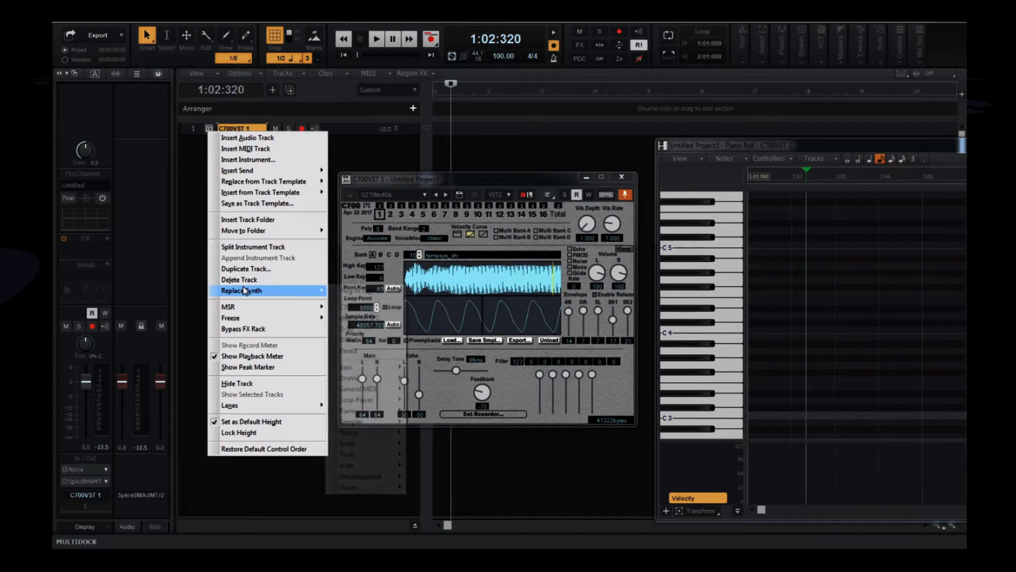
left_click(374, 310)
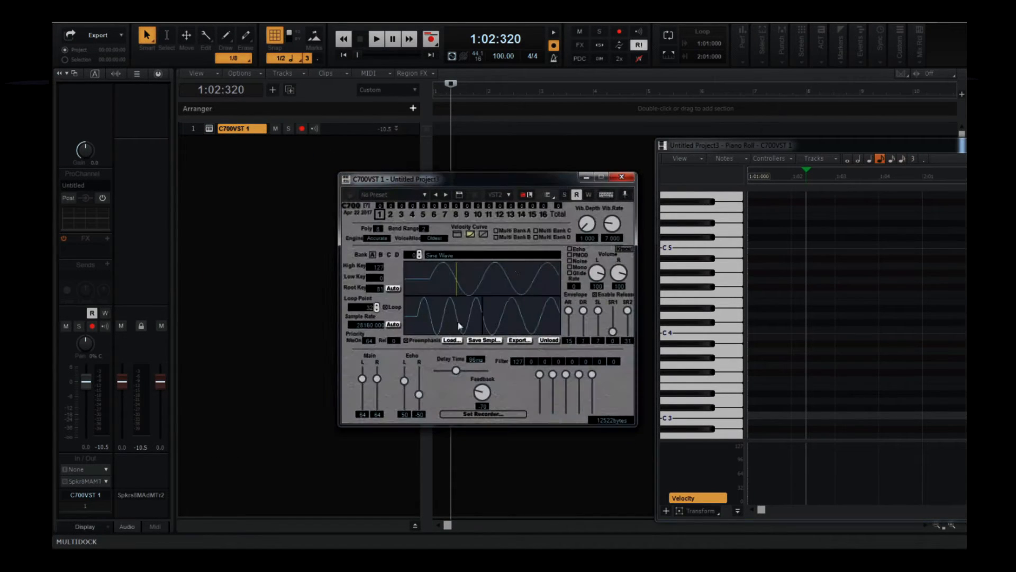
Step: Load the fantasya_sfc sample into slot 0, adjust its envelope sliders, and audition it across the piano roll keys
left_click(451, 339)
type("fant")
left_click(609, 481)
left_click(696, 474)
left_click_drag(731, 347, 749, 220)
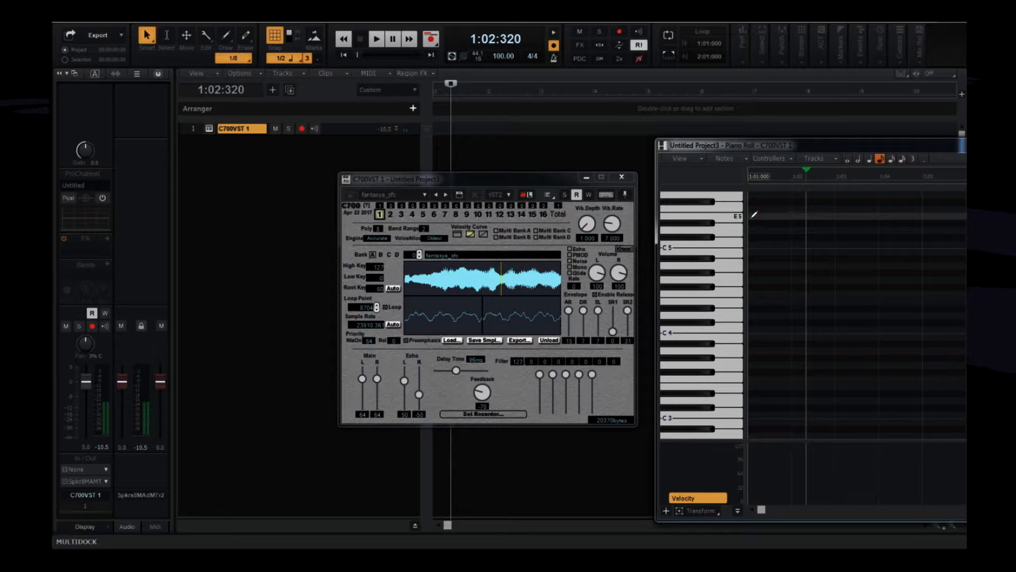
left_click_drag(568, 311, 612, 319)
left_click_drag(729, 321, 726, 222)
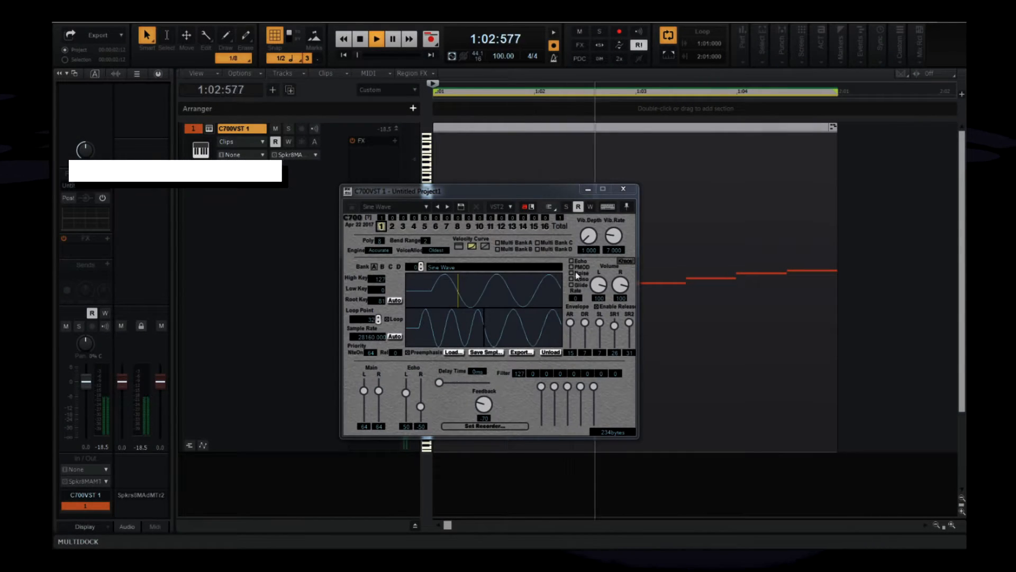
Step: Enable Echo on the Sine Wave instrument, with a 96 ms delay time and feedback at 127
left_click(572, 261)
left_click_drag(439, 383, 483, 386)
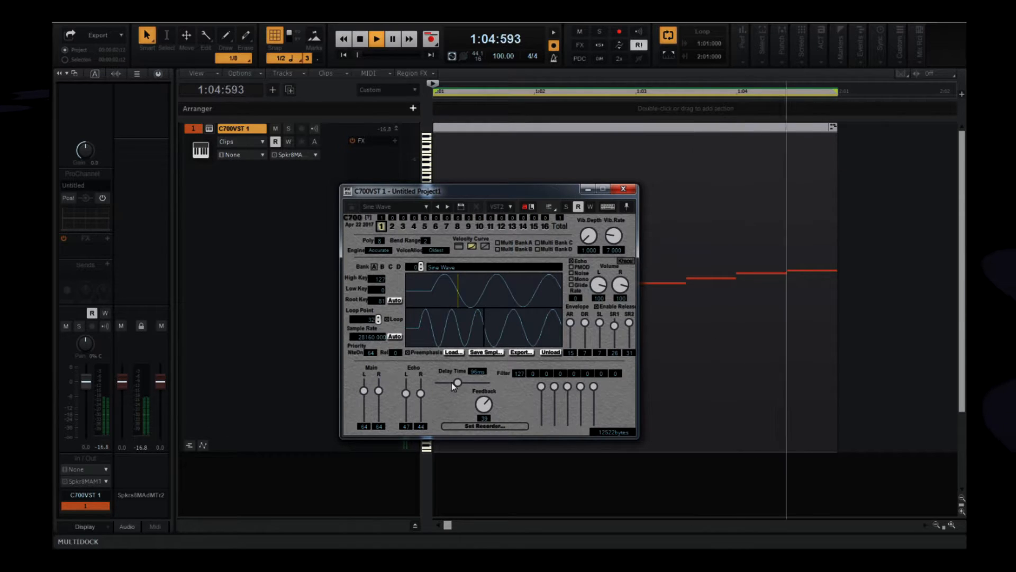
left_click_drag(488, 401, 531, 434)
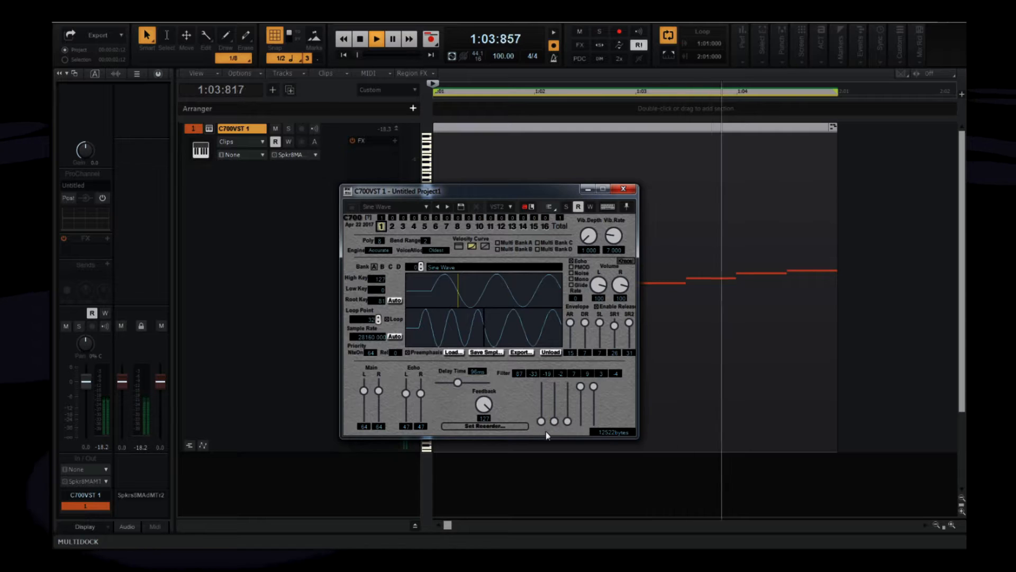
Step: Shape the echo filter by moving its band sliders between extremes, leaving the second and fourth bands at minimum
left_click_drag(566, 421, 568, 387)
left_click_drag(554, 421, 554, 387)
mouse_move(541, 422)
left_mouse_down()
mouse_move(541, 387)
mouse_move(581, 421)
left_mouse_up()
left_click_drag(554, 386, 554, 421)
left_click_drag(568, 387, 568, 422)
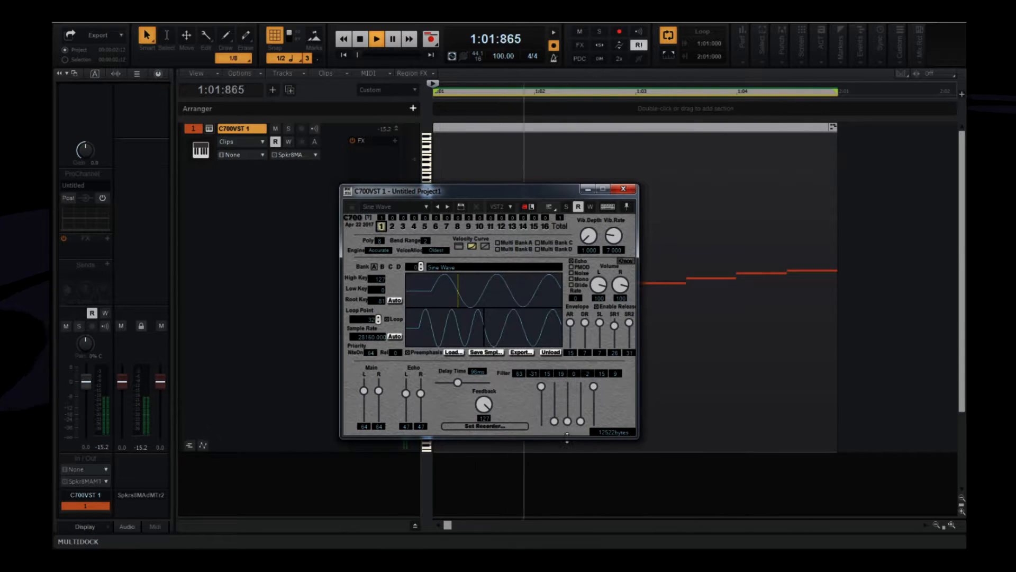
mouse_move(593, 387)
left_mouse_down()
mouse_move(592, 404)
mouse_move(593, 386)
left_mouse_up()
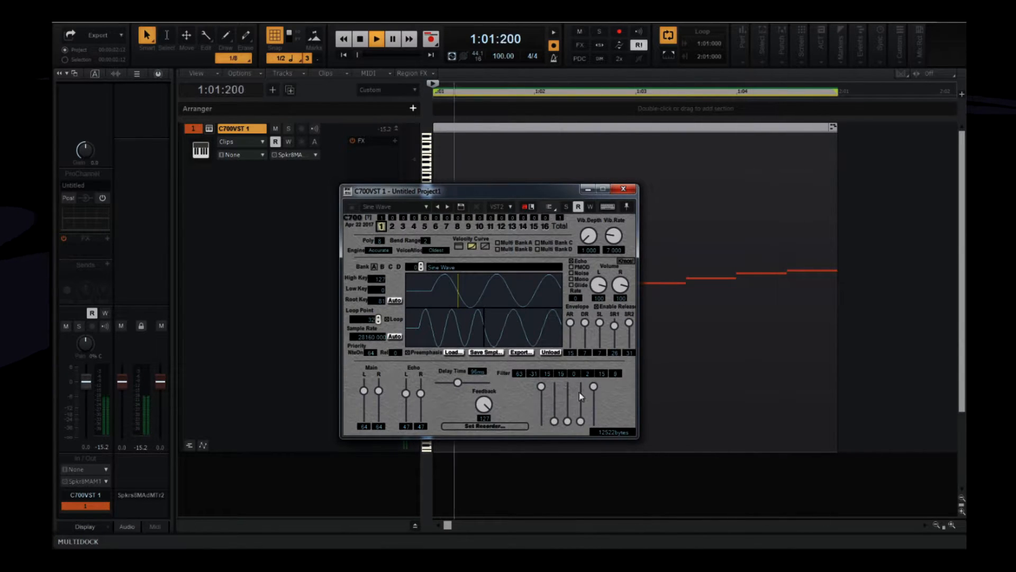
left_click_drag(567, 422, 568, 386)
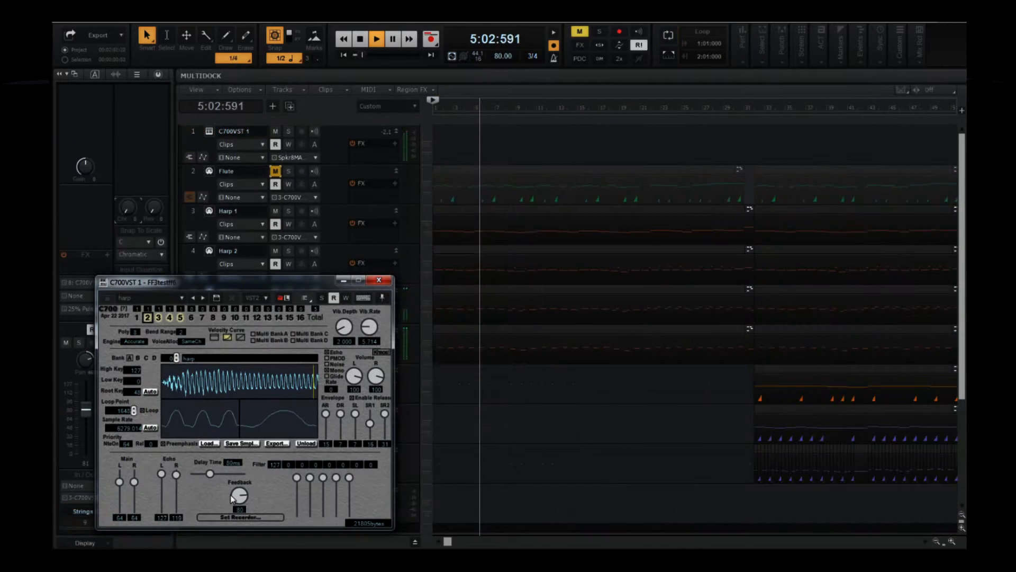
Step: In the FF3test project, set the C700 left and right Echo levels to about 32 during playback
left_click(178, 475, "ctrl")
left_click(162, 475, "ctrl")
left_click(161, 486)
left_click(162, 487)
left_click_drag(176, 497, 176, 492)
left_click(177, 485)
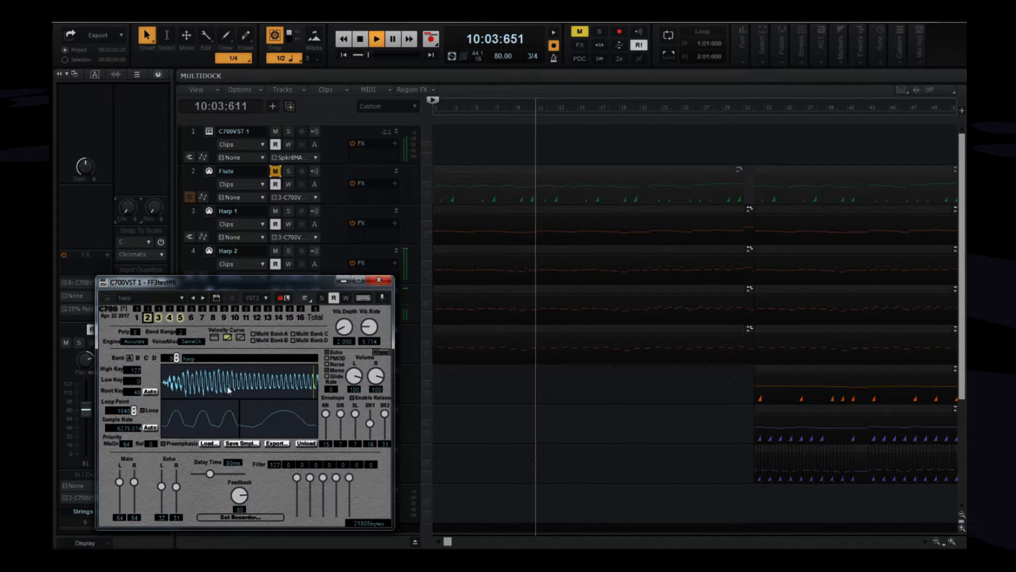
Step: Sweep the echo delay time up to 240 ms, down to 0 ms, and partly back up
left_click_drag(208, 472, 241, 474)
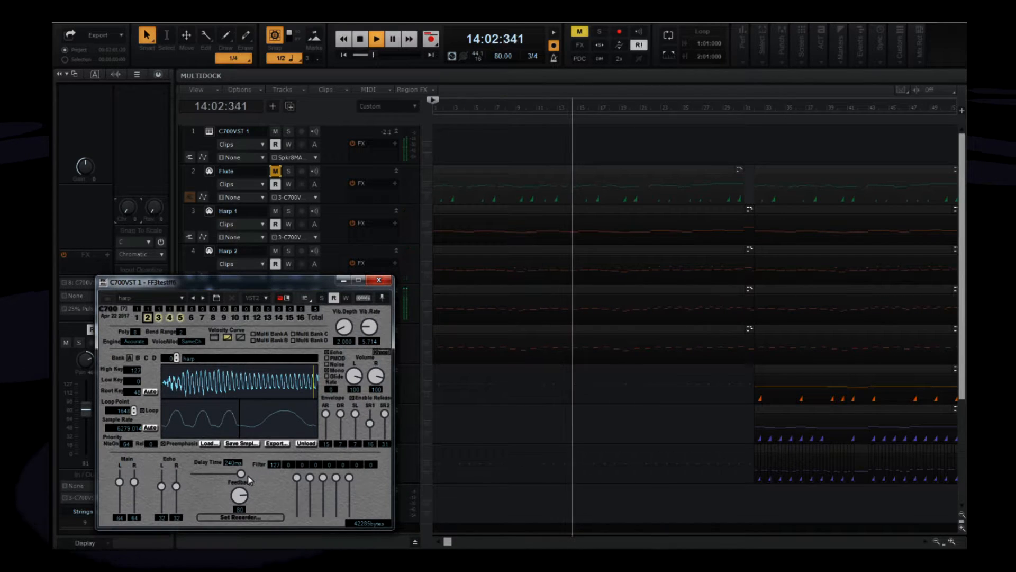
left_click_drag(240, 474, 195, 469)
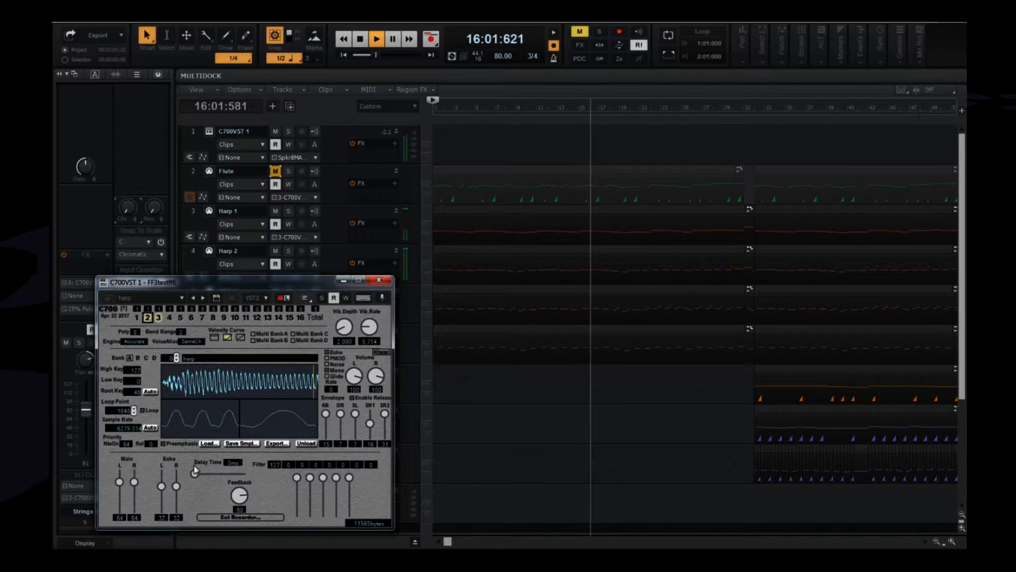
left_click_drag(194, 466, 211, 467)
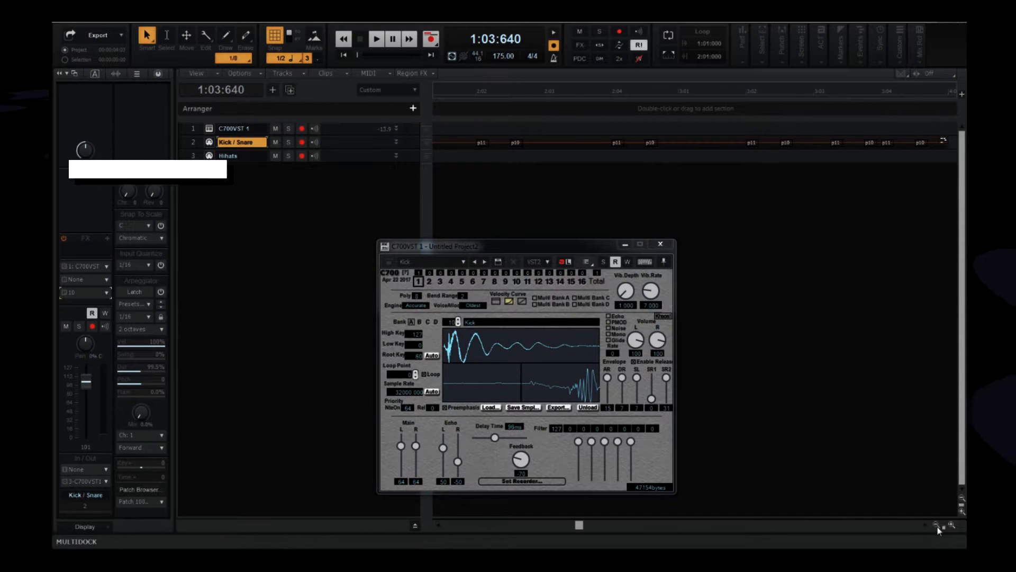
Step: Play back the Kick / Snare drum pattern and stop it
left_click(936, 525)
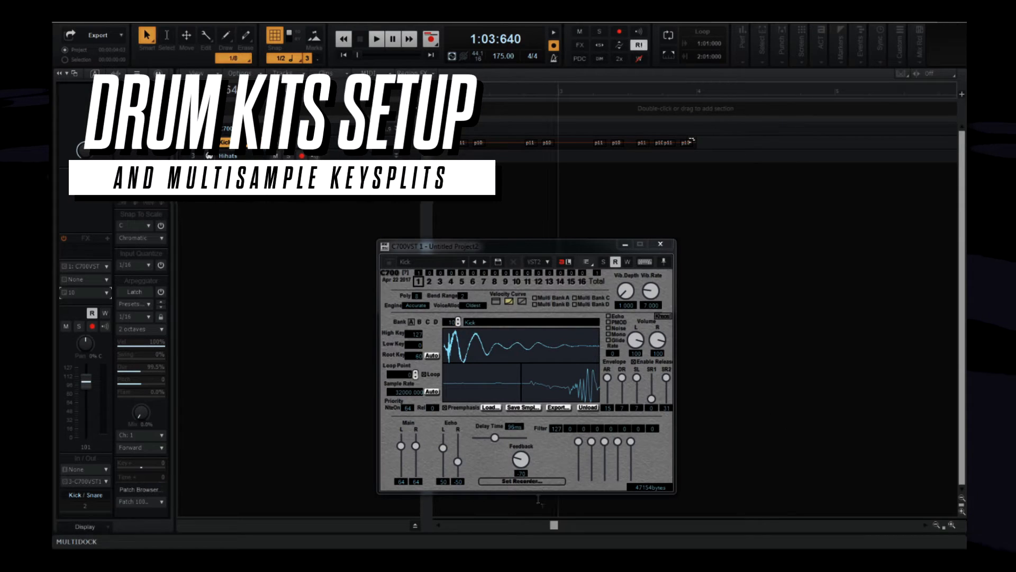
left_click_drag(556, 526, 493, 529)
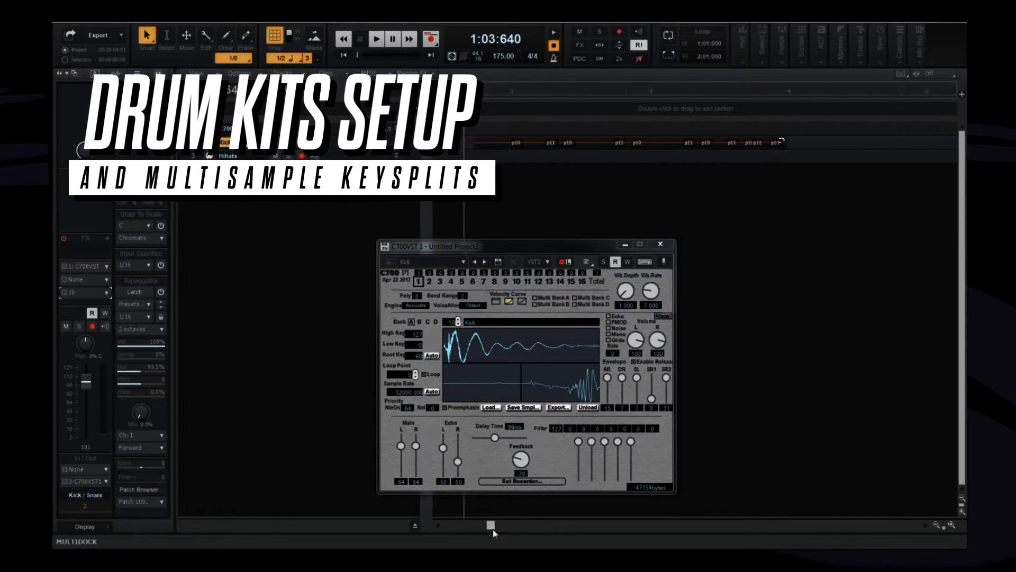
key("space")
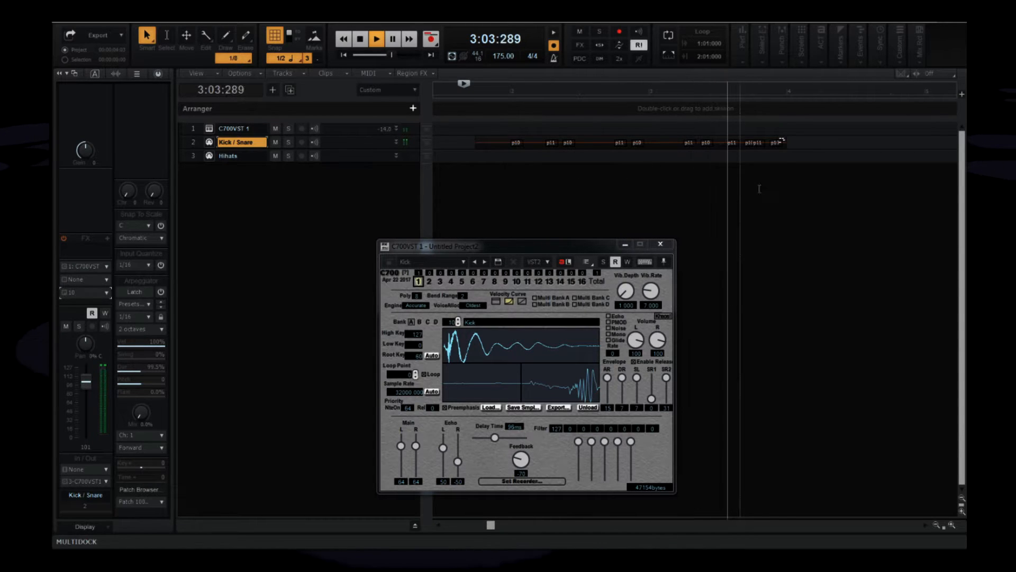
key("space")
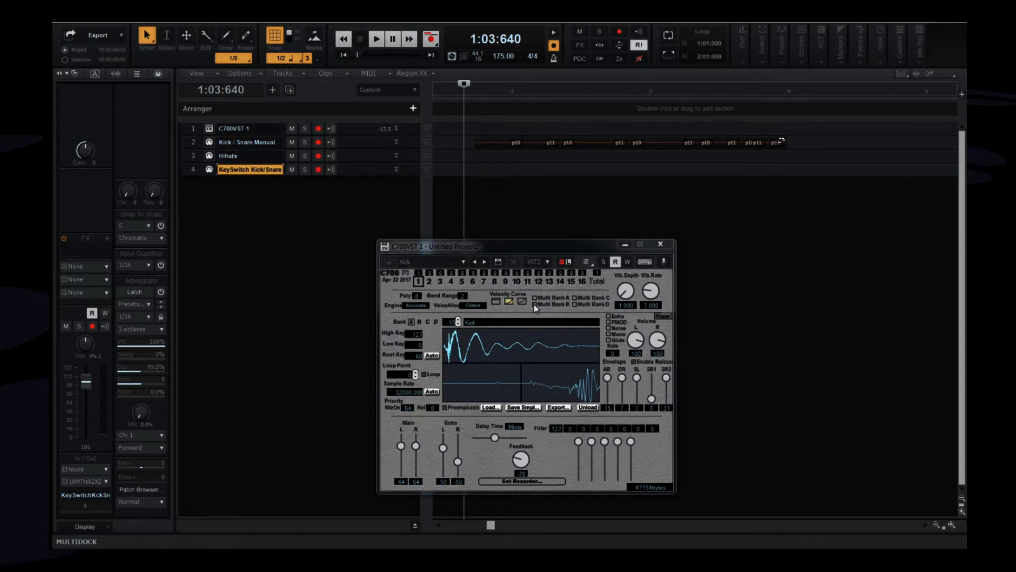
Step: Enable Multi Bank B, assign the Snare sample to bank B, and return to the Kick sample
left_click(534, 304)
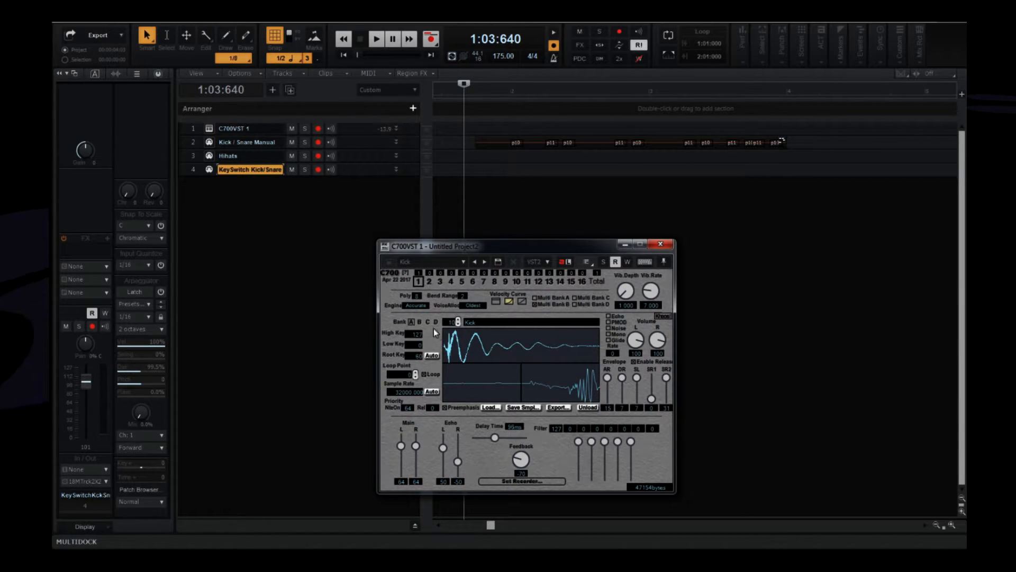
left_click(458, 320)
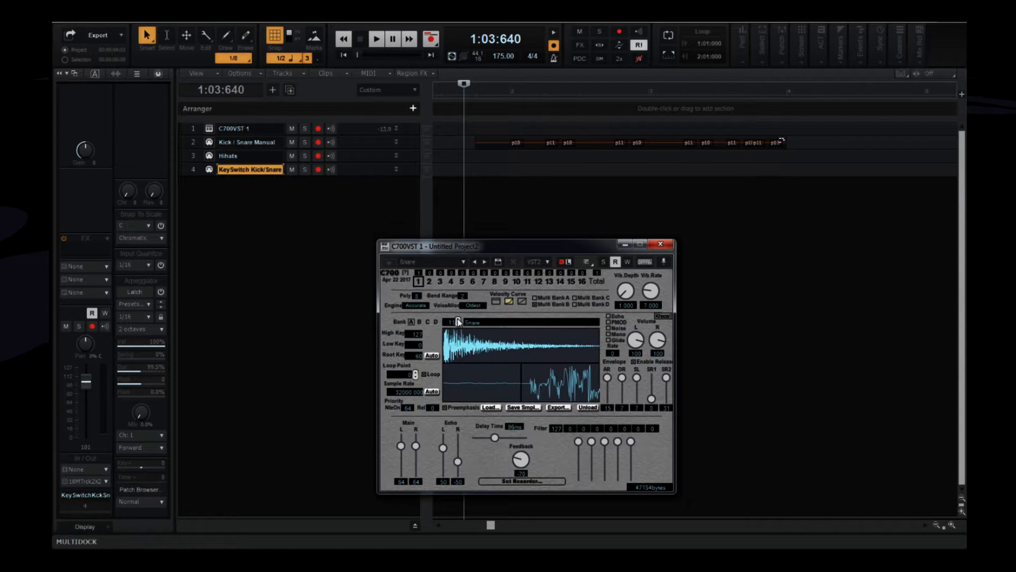
left_click(419, 322)
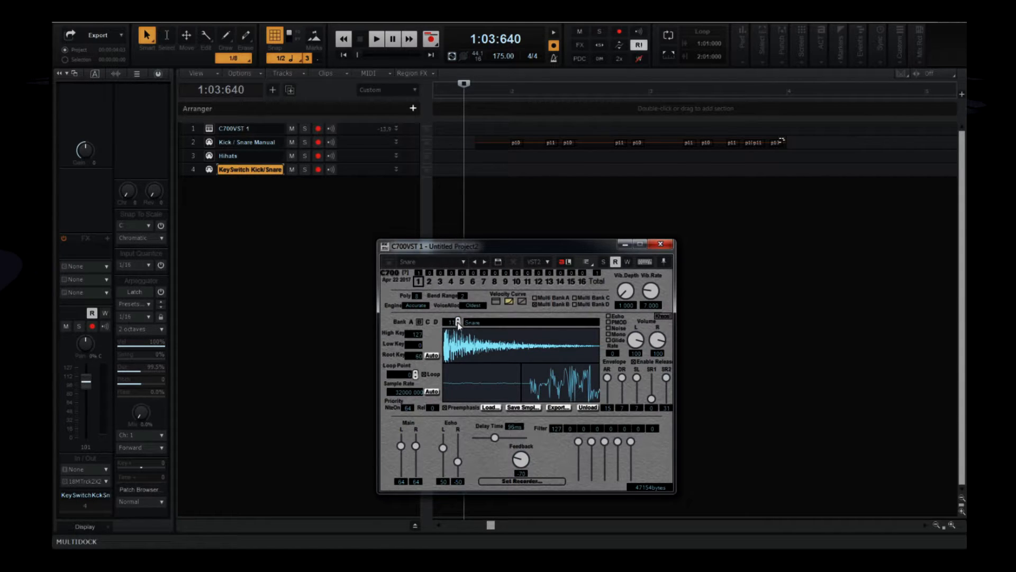
left_click(458, 324)
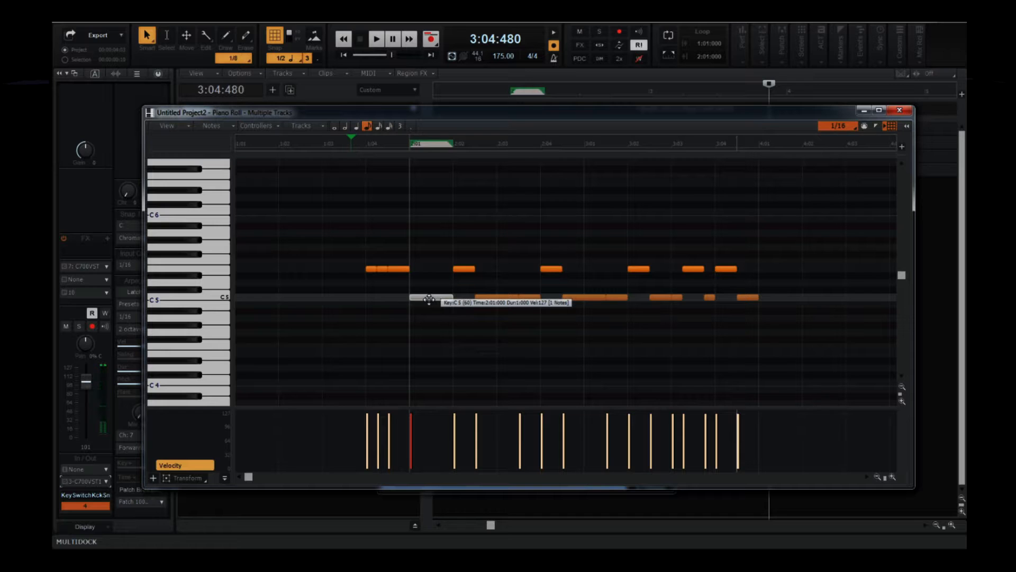
Step: Examine the C5 and E5 drum notes in the piano roll, the spreadsheet's note-number list, and the Snare and Kick samples
left_click(397, 269)
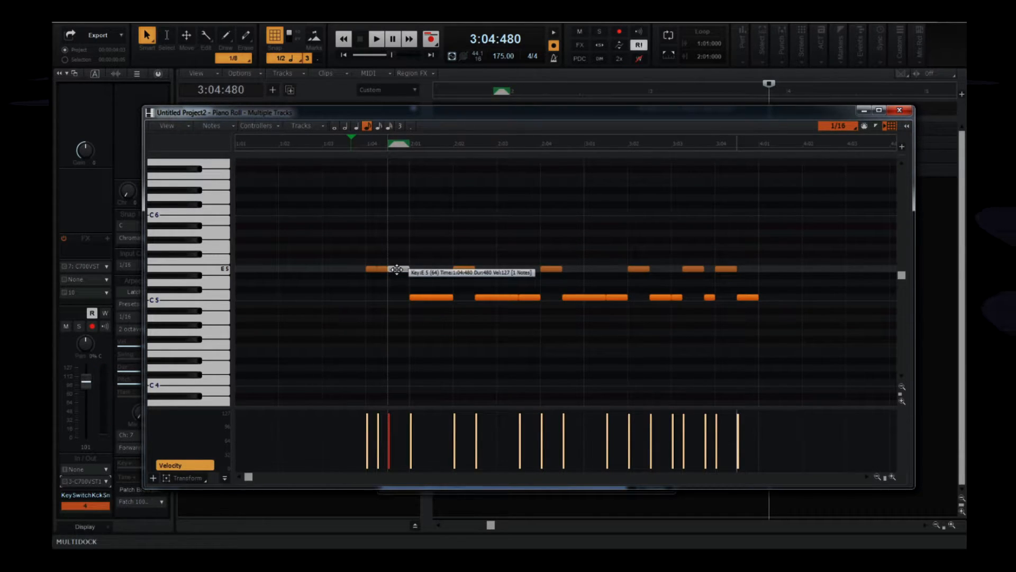
left_click(429, 299)
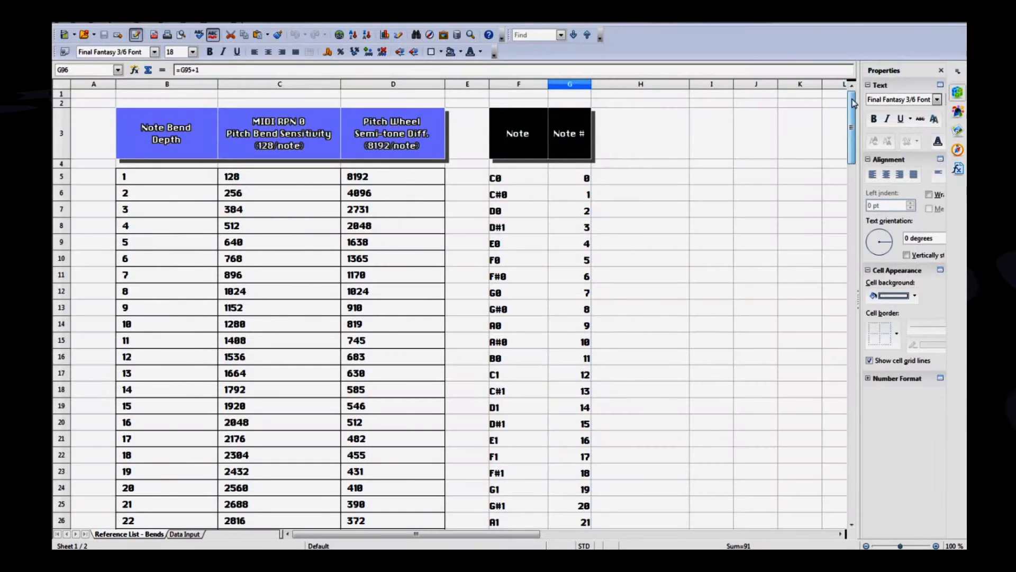
left_click_drag(853, 104, 851, 371)
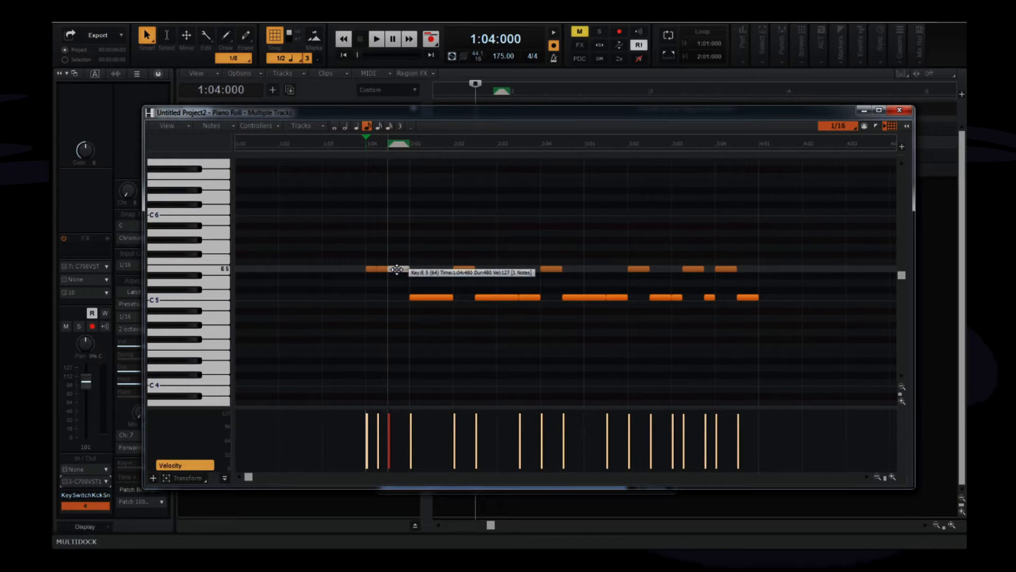
left_click(398, 268)
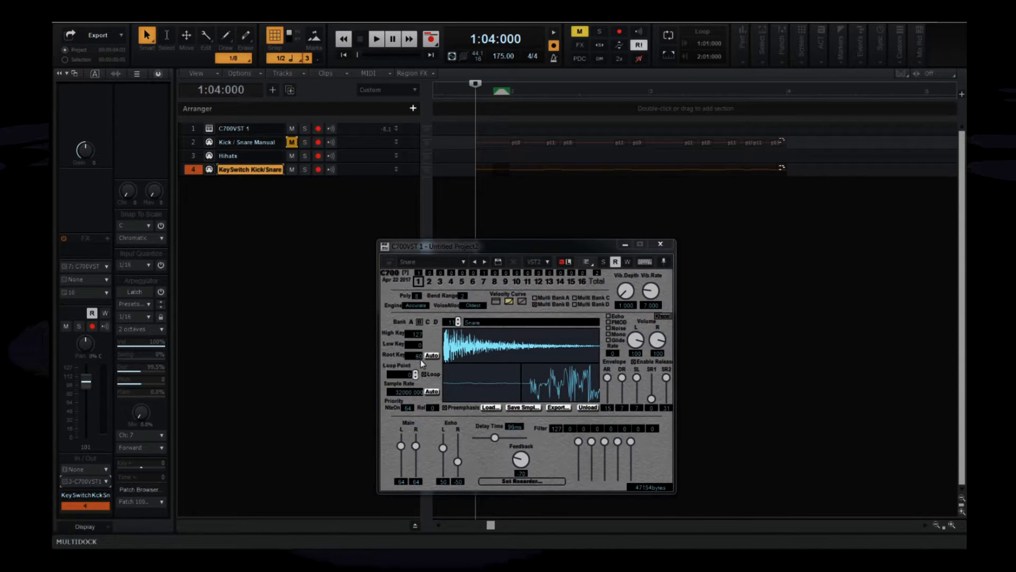
left_click(458, 323)
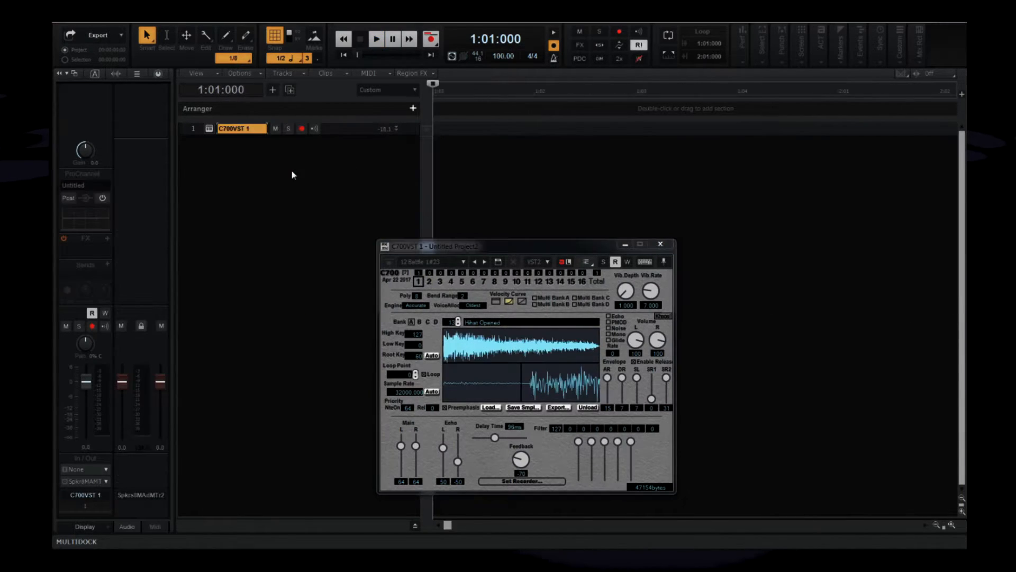
Step: Insert two MIDI tracks below the C700VST 1 track and rename the first one Kick / Snare
right_click(292, 172)
left_click(333, 207)
right_click(249, 196)
left_click(276, 230)
double_click(240, 143)
type("Kick / Snare")
key("Return")
key("Return")
Step: Choose the MIDI channel for the Kick / Snare track and route its output to the C700VST 1 instrument
left_click(193, 143)
left_click(106, 266)
left_click(114, 278)
left_click(105, 481)
left_click(153, 516)
Step: Choose the MIDI channel for the second new track, route its output to C700VST 1, and reselect the Kick / Snare track
left_click(195, 157)
left_click(106, 266)
left_click(112, 278)
left_click(105, 482)
left_click(153, 517)
left_click(199, 143)
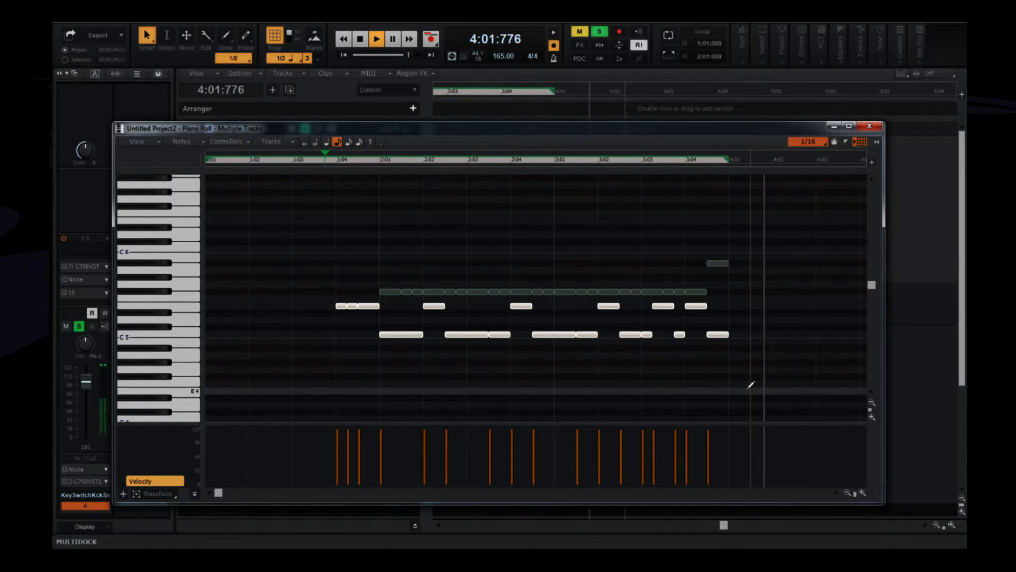
Step: Replay the key-switched kick and snare pattern in the piano roll and stop it
key("space")
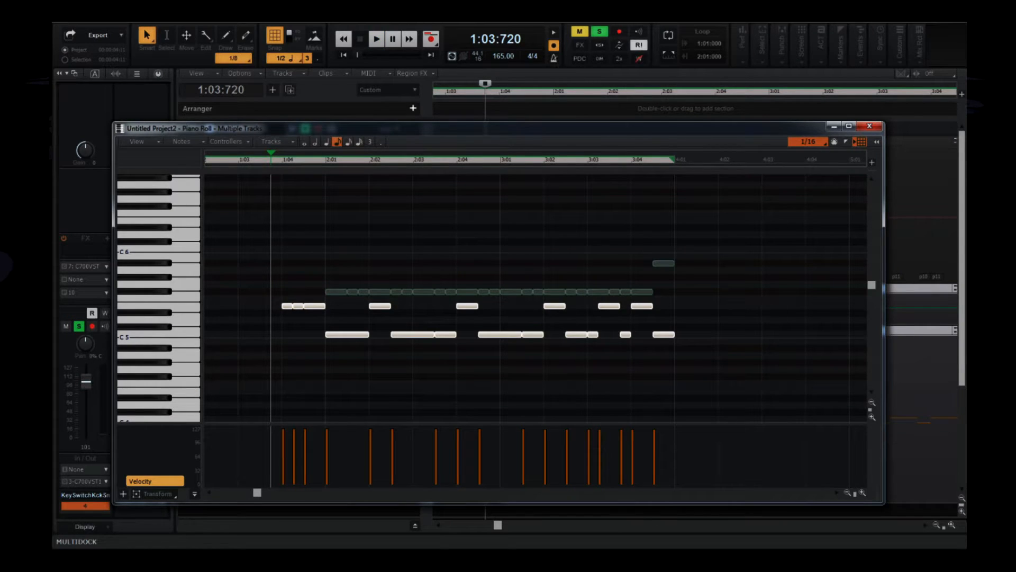
key("space")
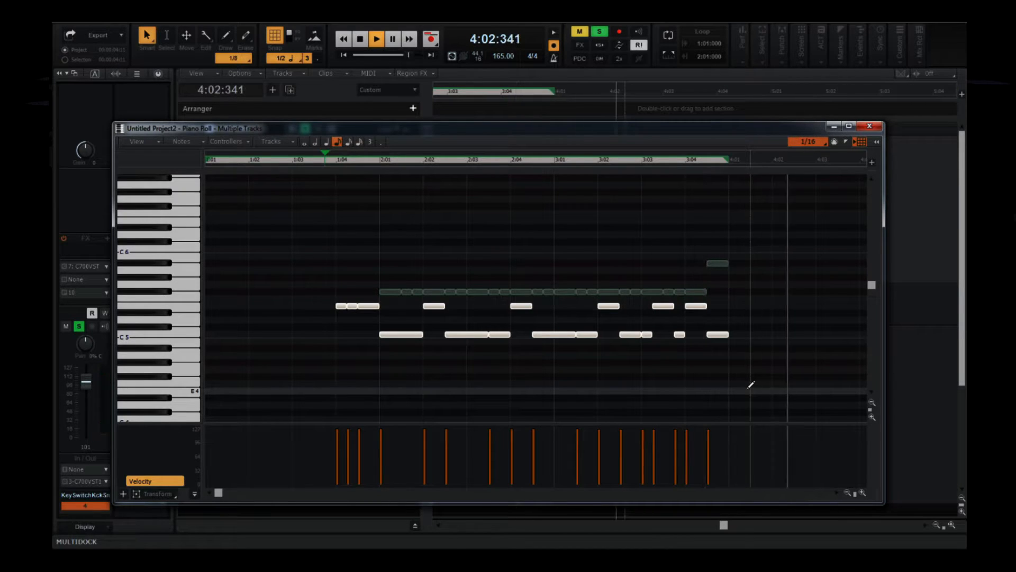
key("space")
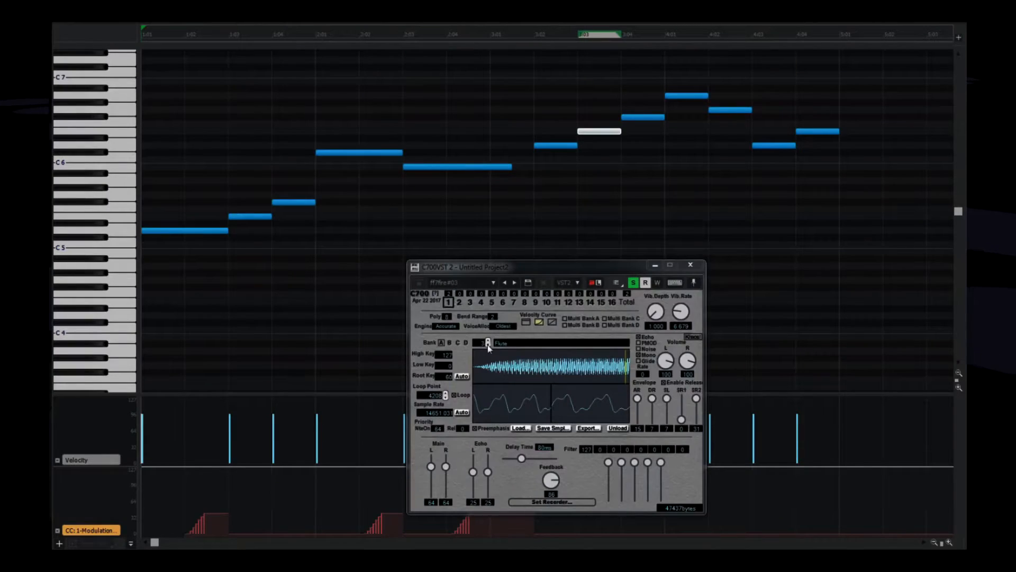
Step: Set the Flute sample's low key to 74 as part of multi bank B, and switch to the Oboe sample
left_click(487, 343)
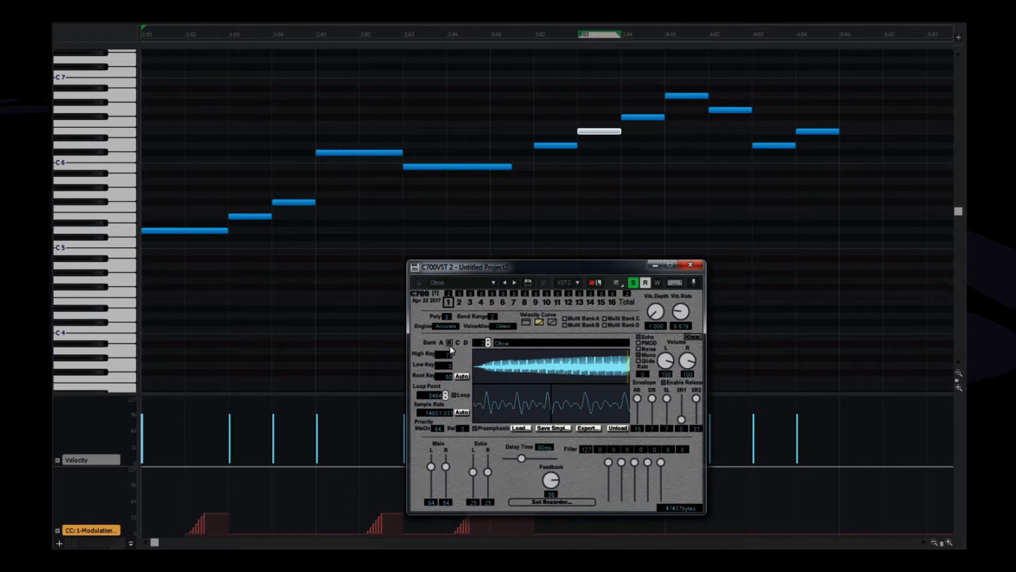
left_click(487, 345)
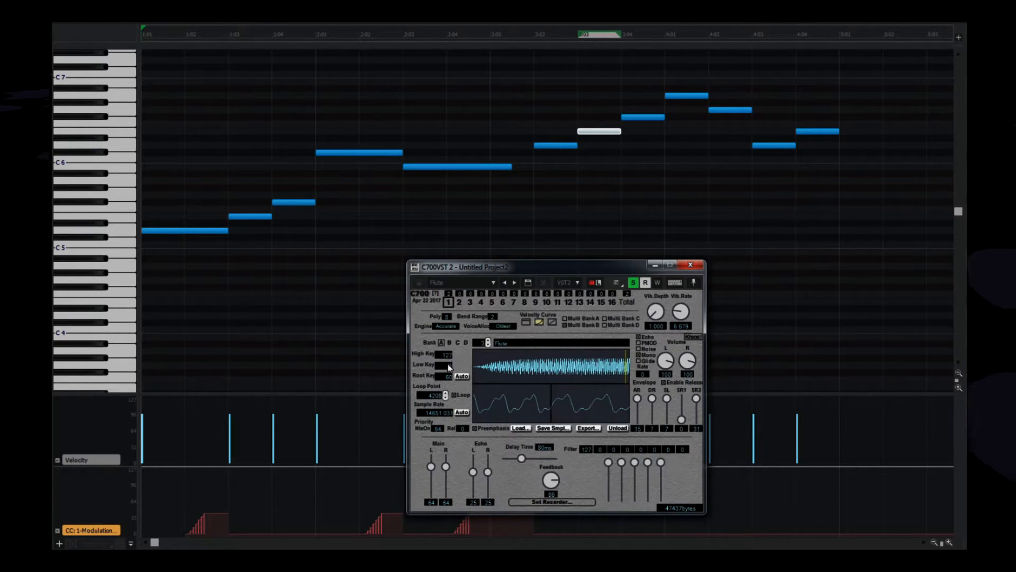
type("74")
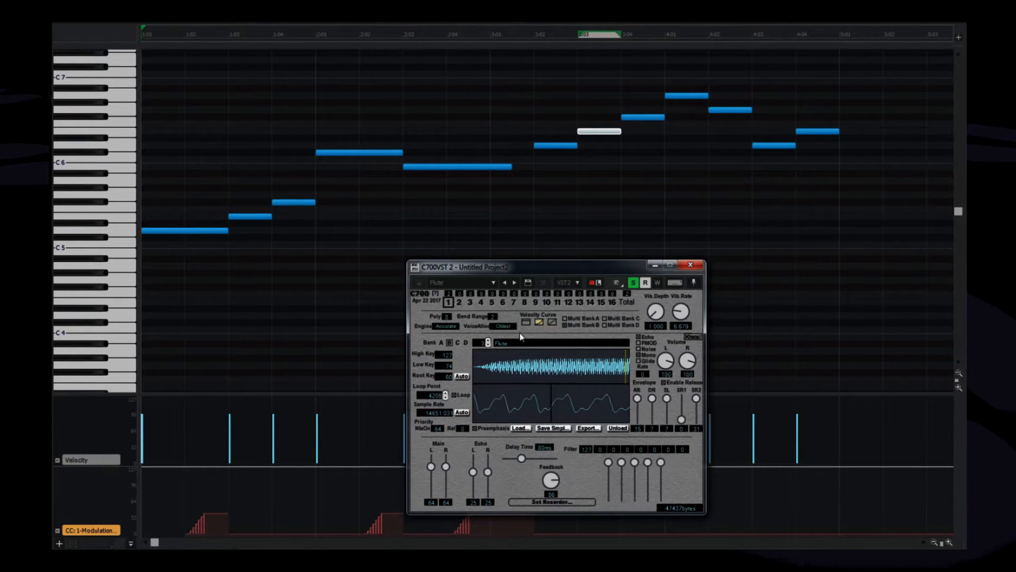
left_click(488, 345)
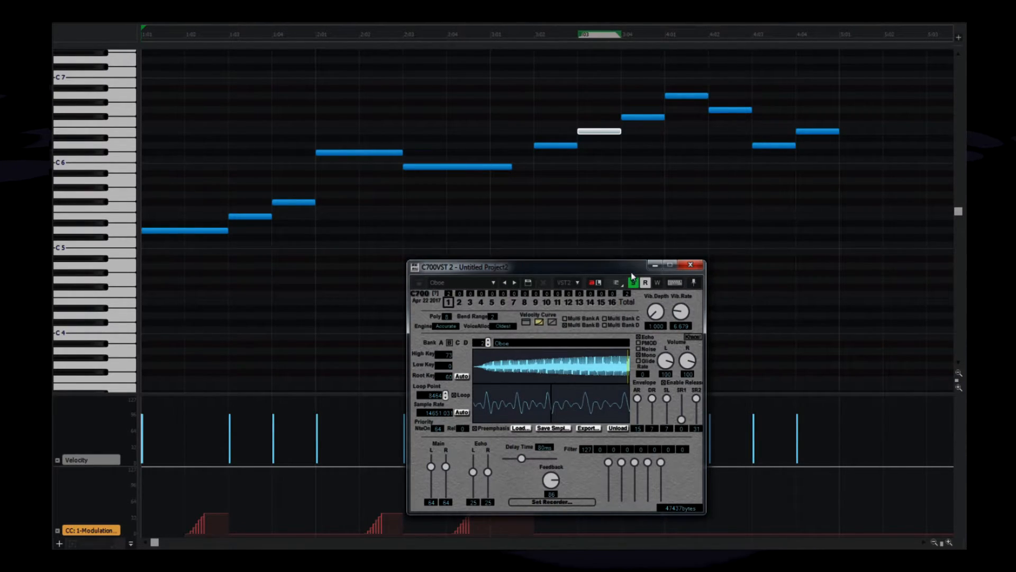
left_click_drag(631, 272, 697, 287)
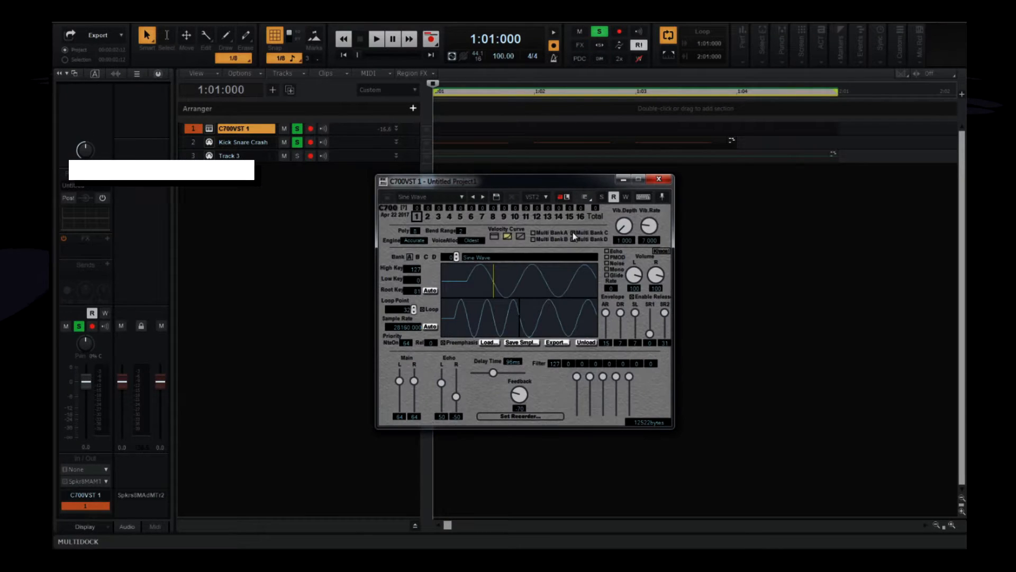
Step: Enable Multi Bank C, adjust the Sine Wave sample's bank assignment, and lower the Square Wave sample's sustain level
left_click(573, 233)
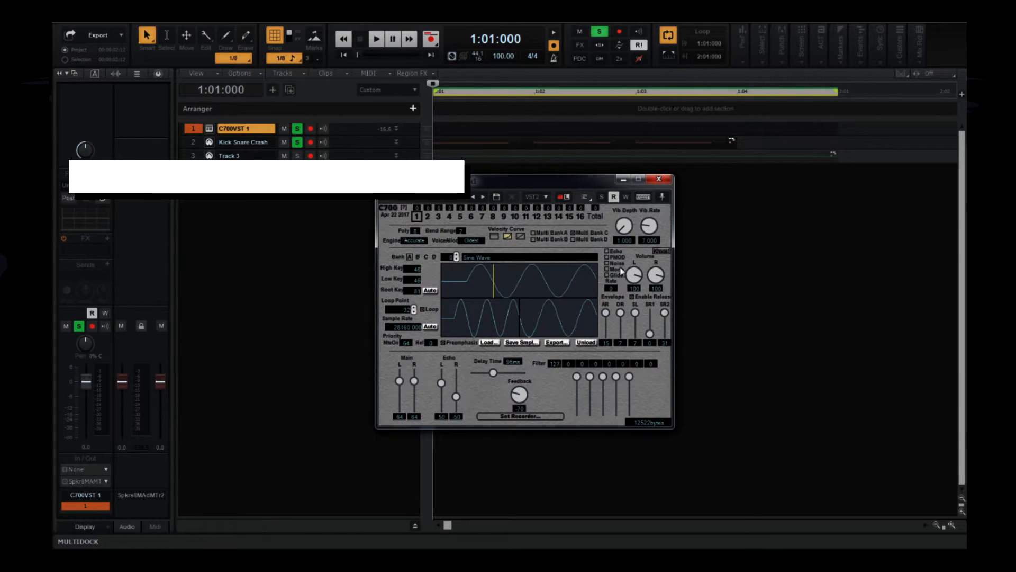
left_click(426, 258)
left_click(409, 257)
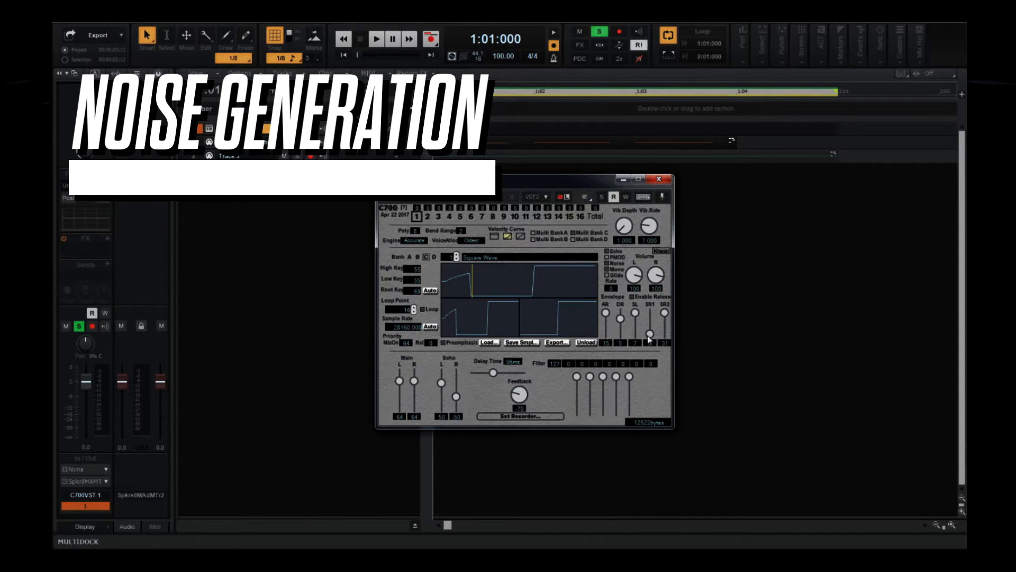
left_click_drag(635, 312, 635, 324)
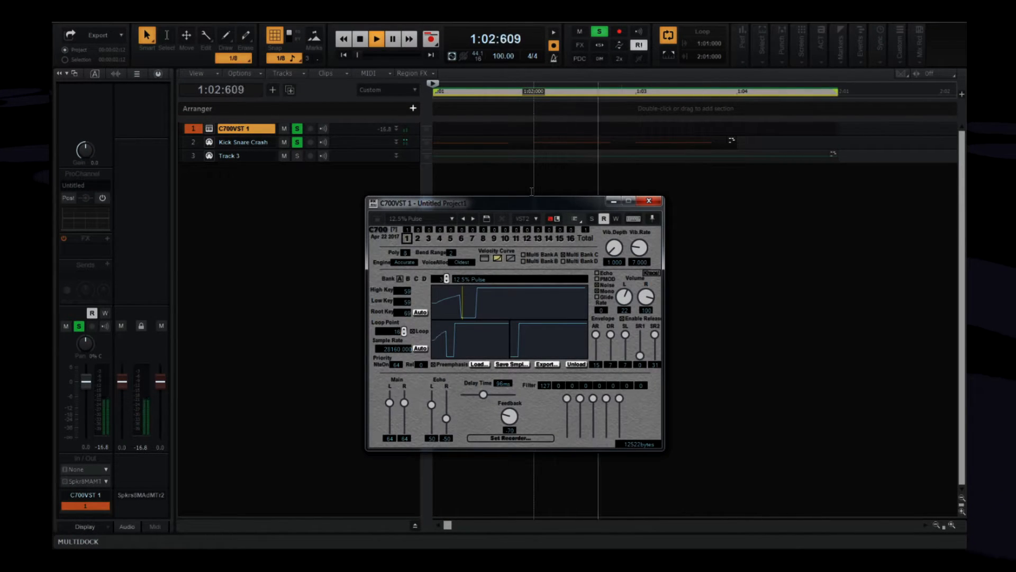
Step: Toggle solo on the Kick Snare Crash track and Track 3 during playback to compare them
left_click(297, 142)
left_click(297, 155)
left_click(298, 156)
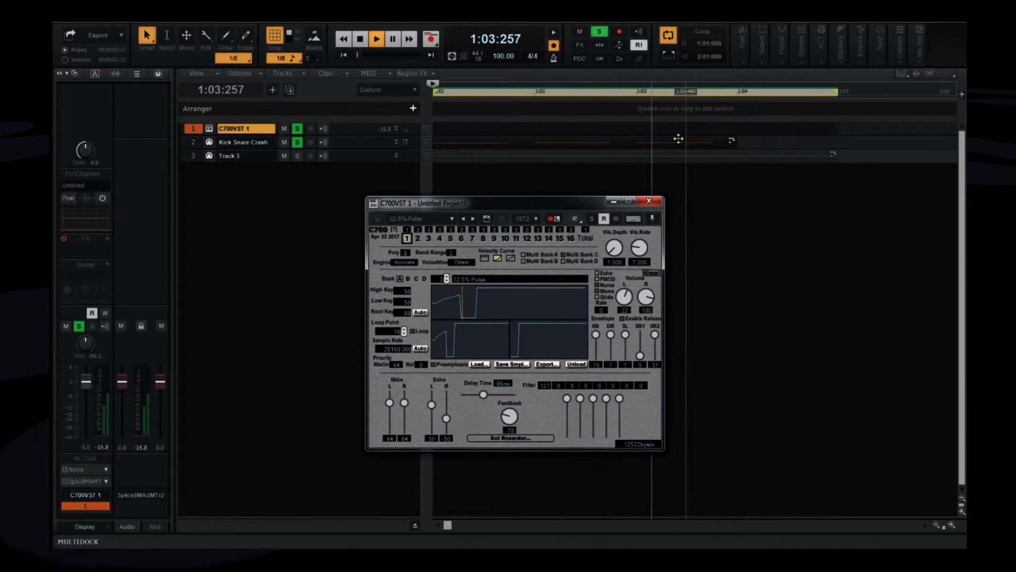
left_click(297, 149)
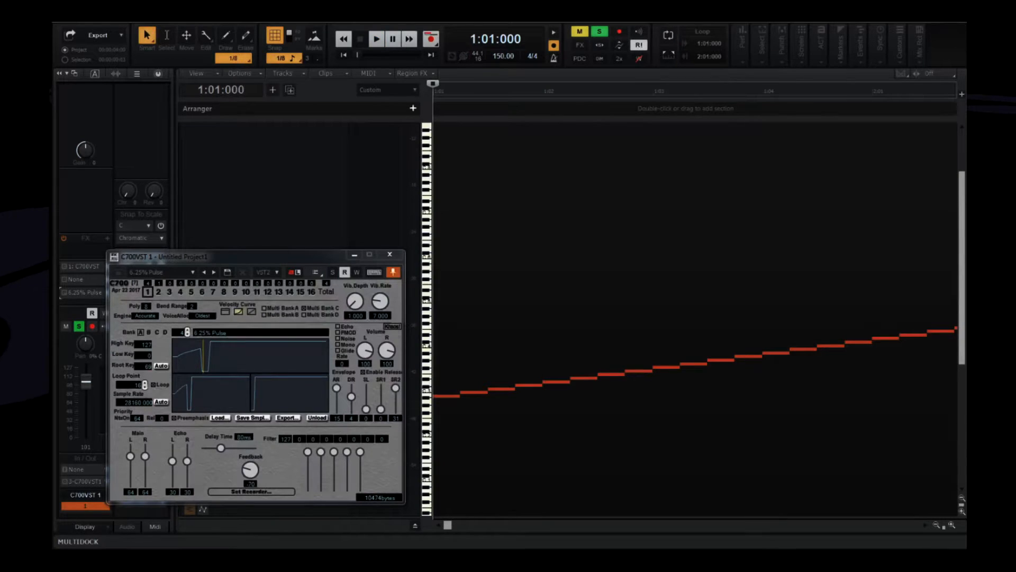
Step: Play back the rising note run with the 6.25% Pulse sample, stop it, and change the sample's voice options
key("space")
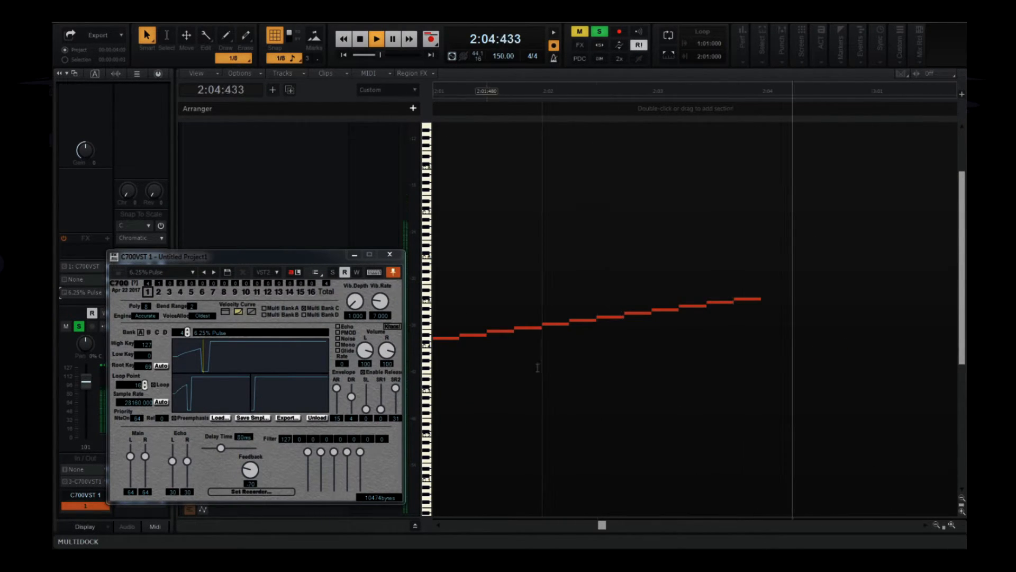
key("space")
left_click(341, 344)
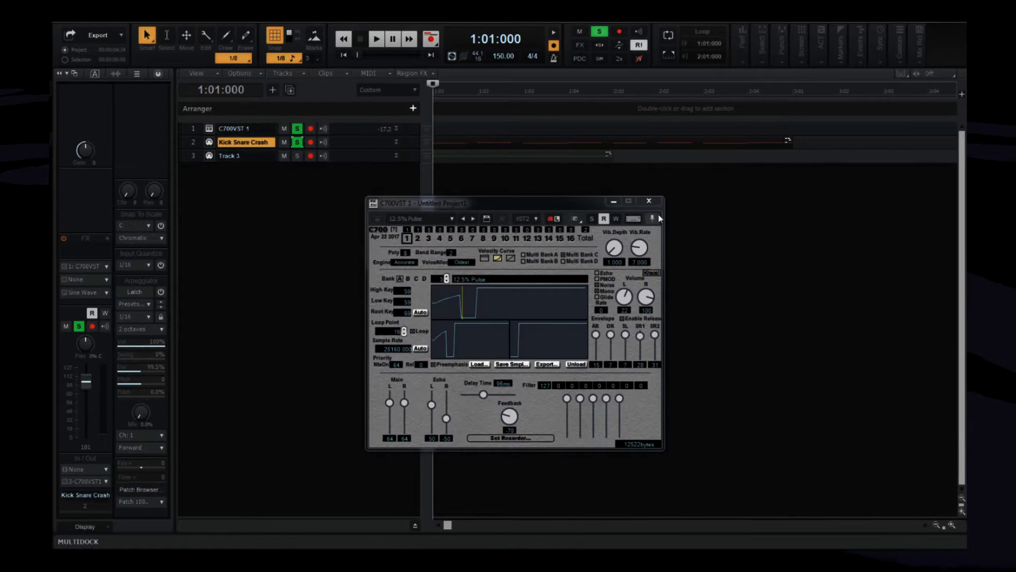
Step: Open the Kick Snare Crash clip in the piano roll and play back its pattern
key("space")
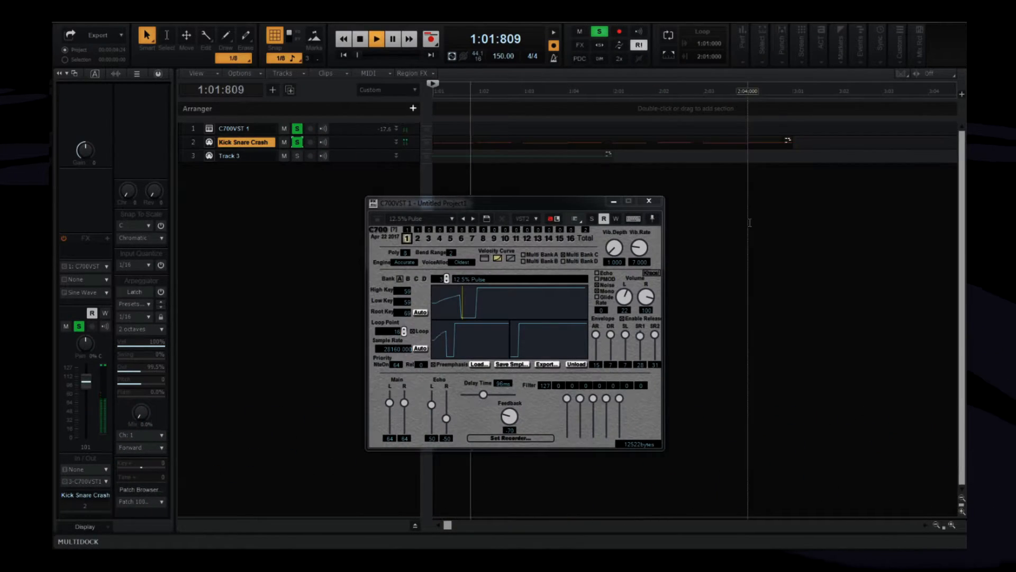
double_click(484, 141)
key("space")
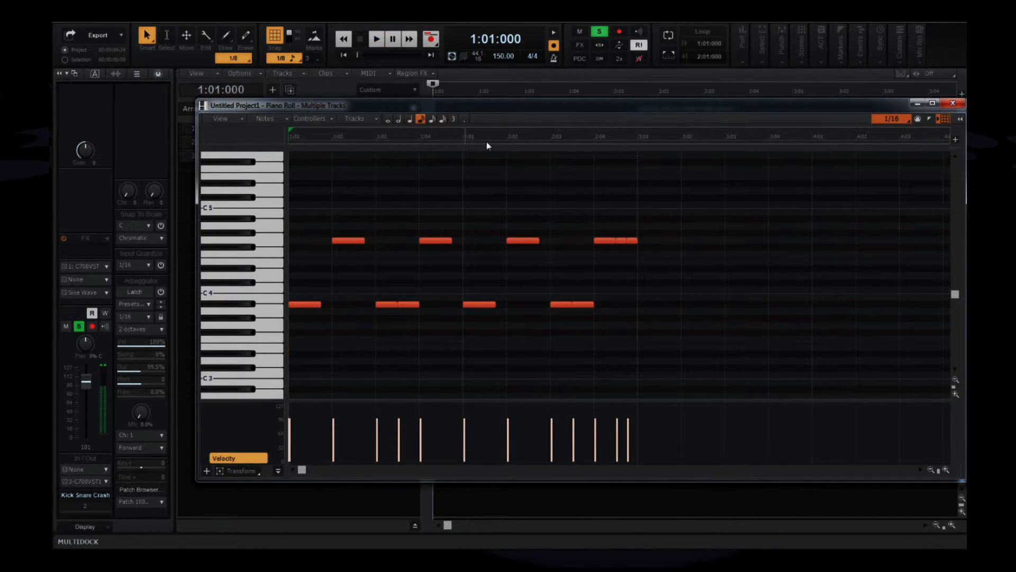
key("space")
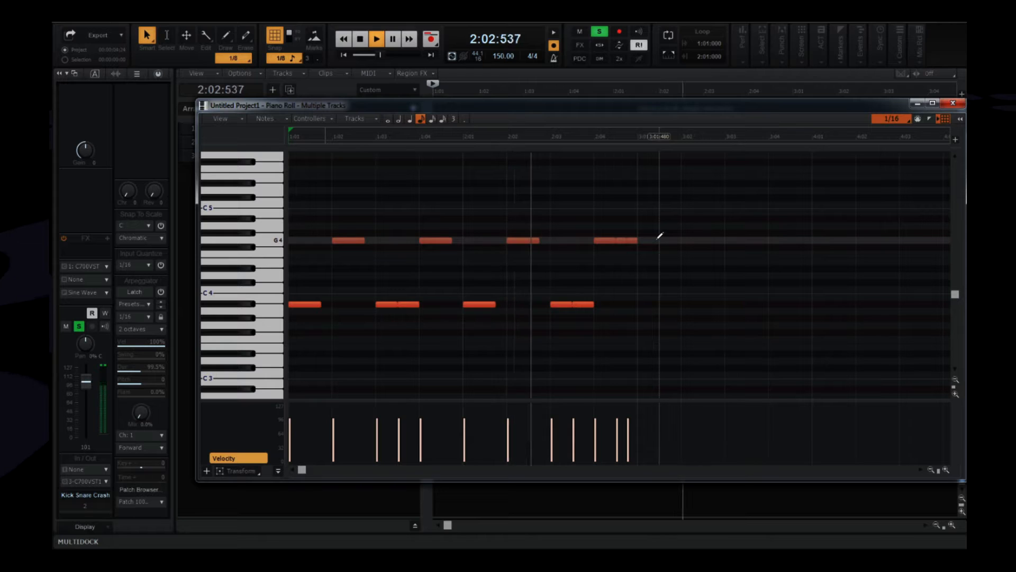
key("space")
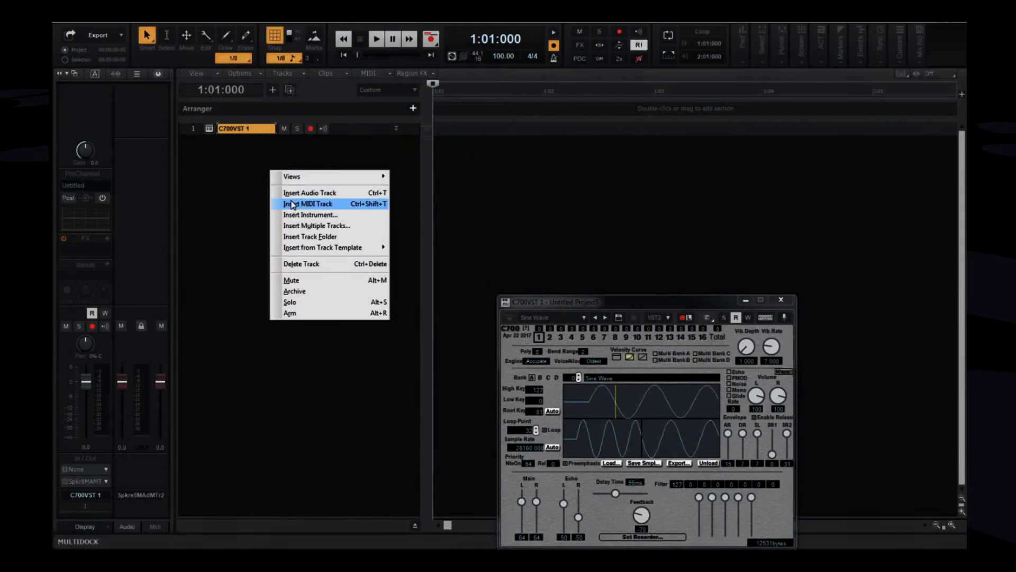
Step: Insert two MIDI tracks and rename them SNES Channel 1 and SNES Channel 2
left_click(292, 205)
right_click(267, 181)
left_click(294, 215)
double_click(241, 143)
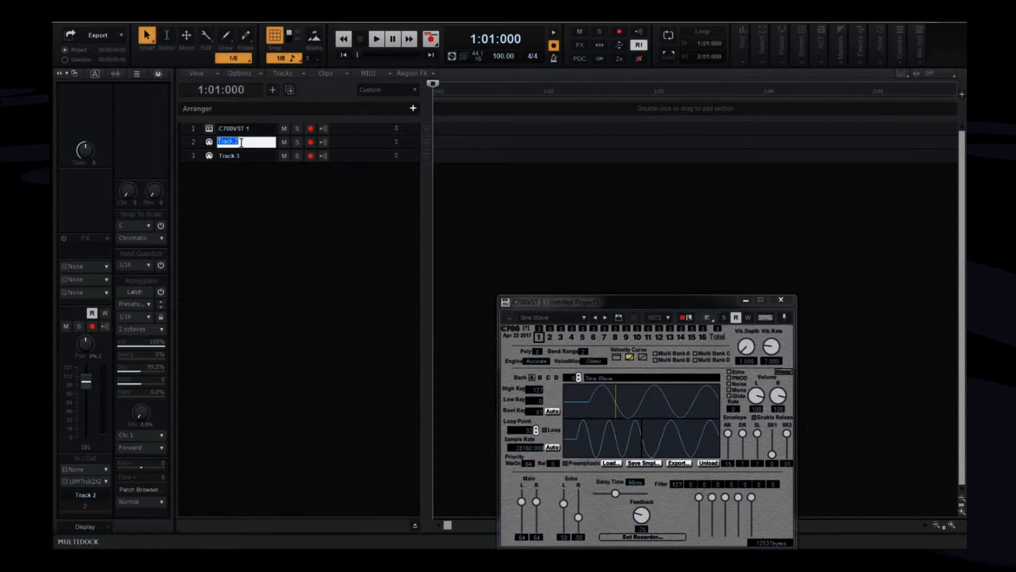
key("Return")
double_click(243, 156)
type("SNES Channel 2")
key("Return")
Step: Set the SNES Channel 1 track to MIDI channel 1 with the Sine Wave patch and output to C700VST 1
left_click(192, 145)
left_click(85, 266)
left_click(85, 276)
left_click(103, 293)
left_click(111, 146)
left_click(106, 481)
left_click(144, 515)
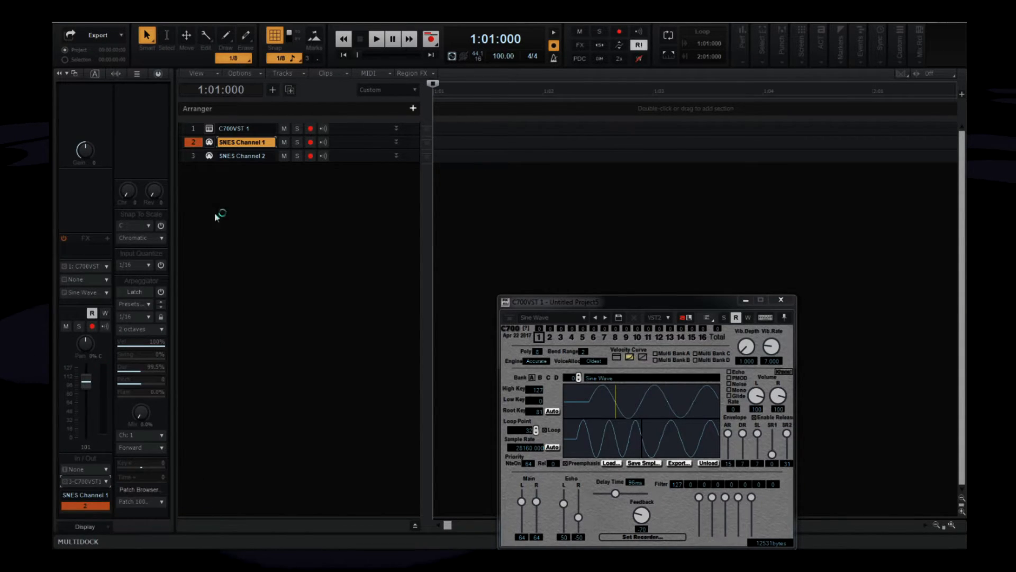
Step: Set the SNES Channel 2 track to MIDI channel 2 with the Square Wave patch and output to C700VST 1
left_click(194, 157)
left_click(107, 267)
left_click(105, 289)
left_click(84, 292)
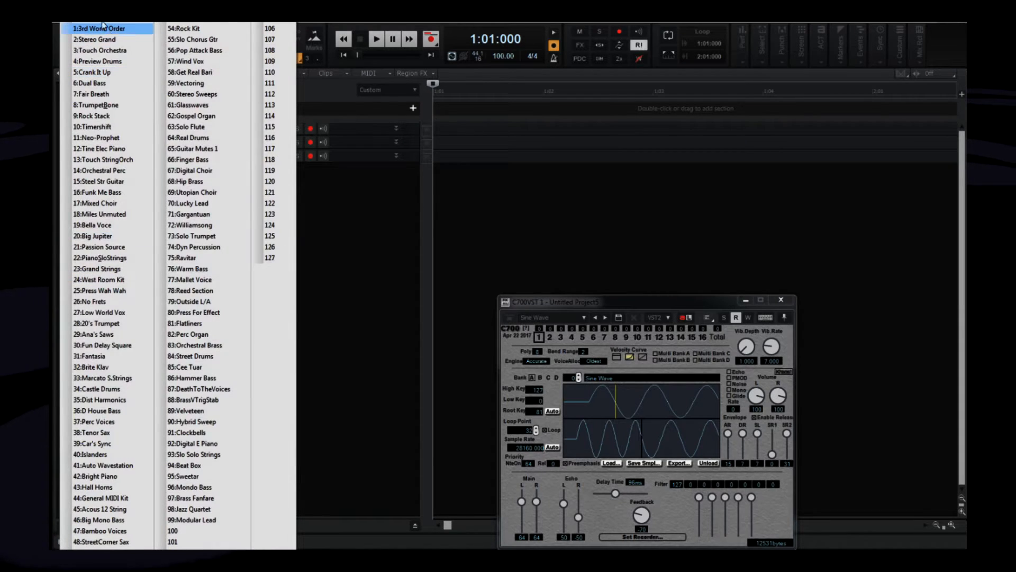
left_click(90, 26)
left_click(107, 481)
left_click(141, 515)
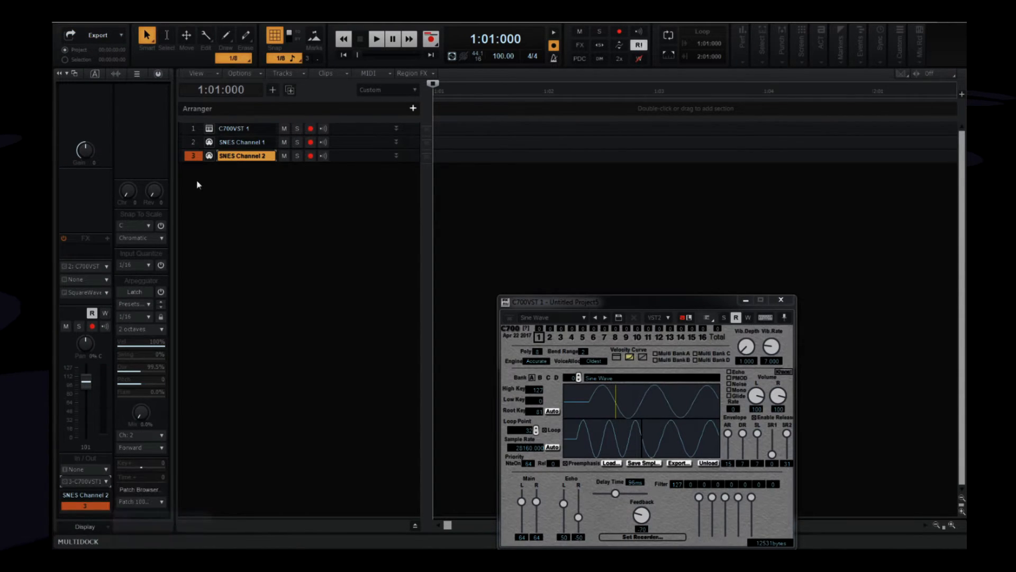
Step: Open the SNES Channel 2 clip in the piano roll and maximize the editor with a taller note area
key("alt+3")
double_click(537, 152)
left_click_drag(158, 223, 403, 221)
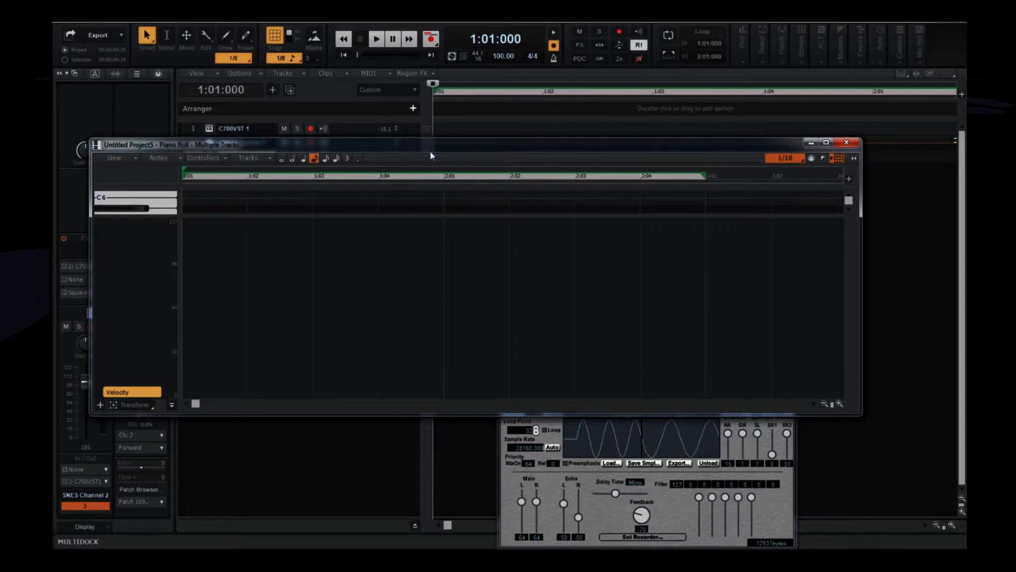
double_click(435, 143)
scroll(348, 184, "up", 2)
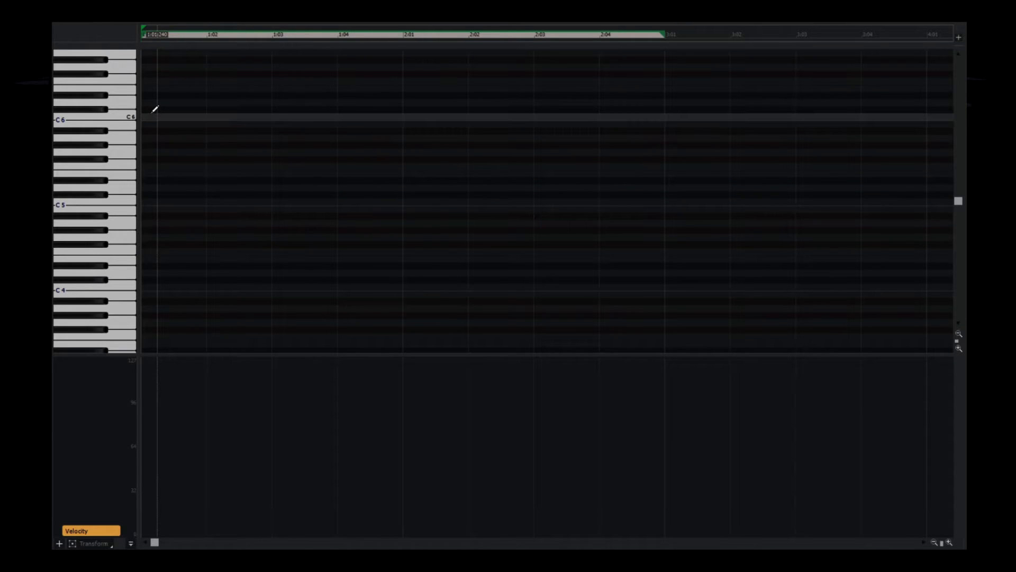
Step: Draw notes around C6 across measures 1 and 2 of the SNES Channel 2 clip, audition them and return to the track view
left_click_drag(148, 112, 271, 112)
mouse_move(406, 111)
left_mouse_down()
mouse_move(550, 139)
mouse_move(655, 138)
left_mouse_up()
scroll(349, 217, "up", 2)
key("space")
double_click(57, 19)
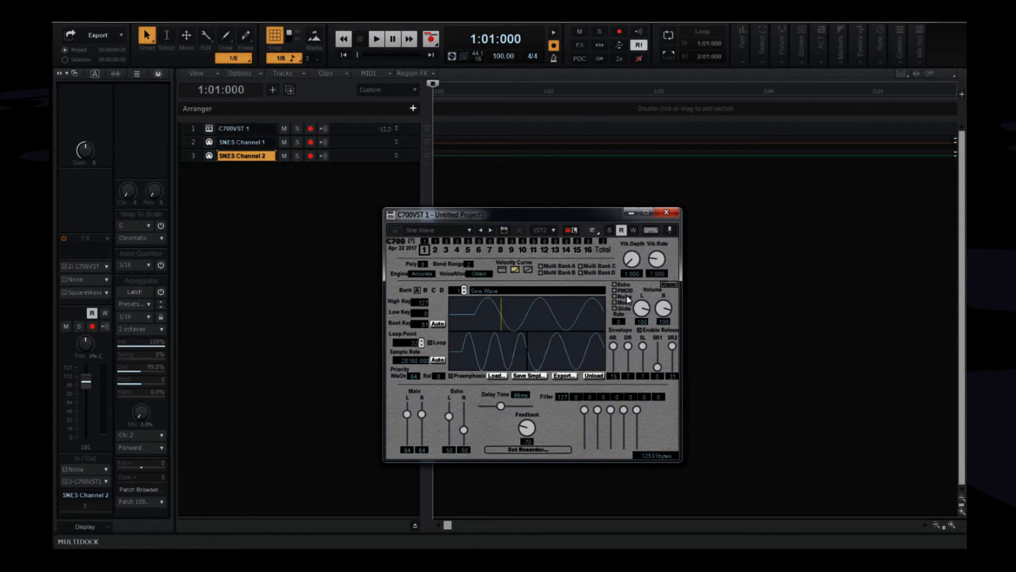
Step: Play the two SNES channels repeatedly to compare the sound under the sampler's different sample and volume settings
key("space")
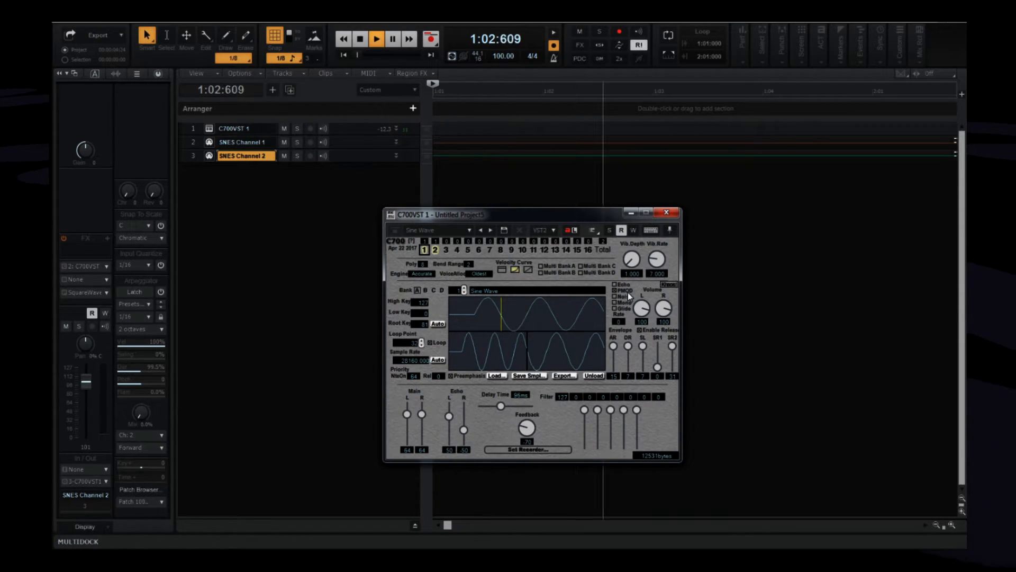
key("space")
left_click(464, 293)
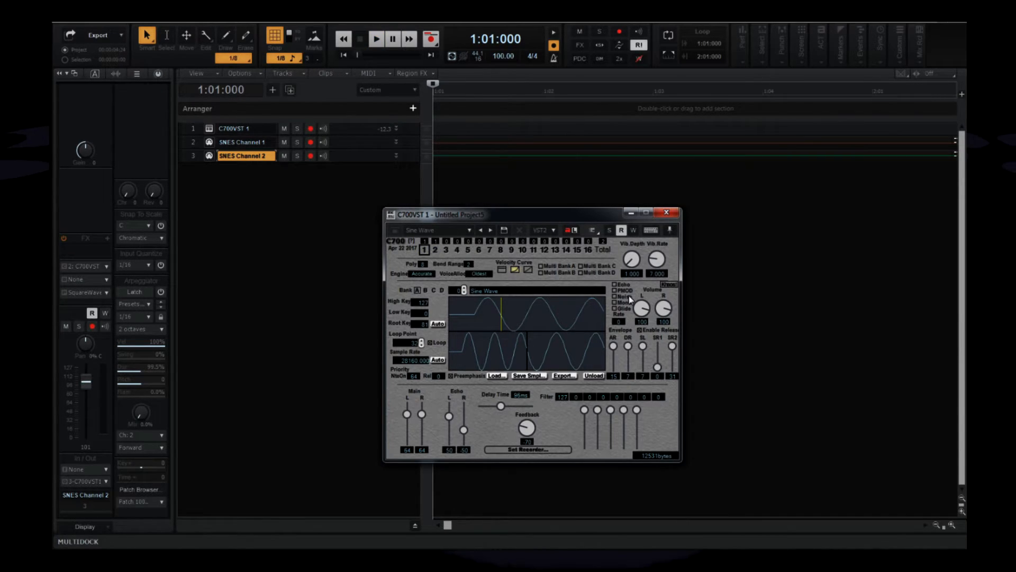
key("space")
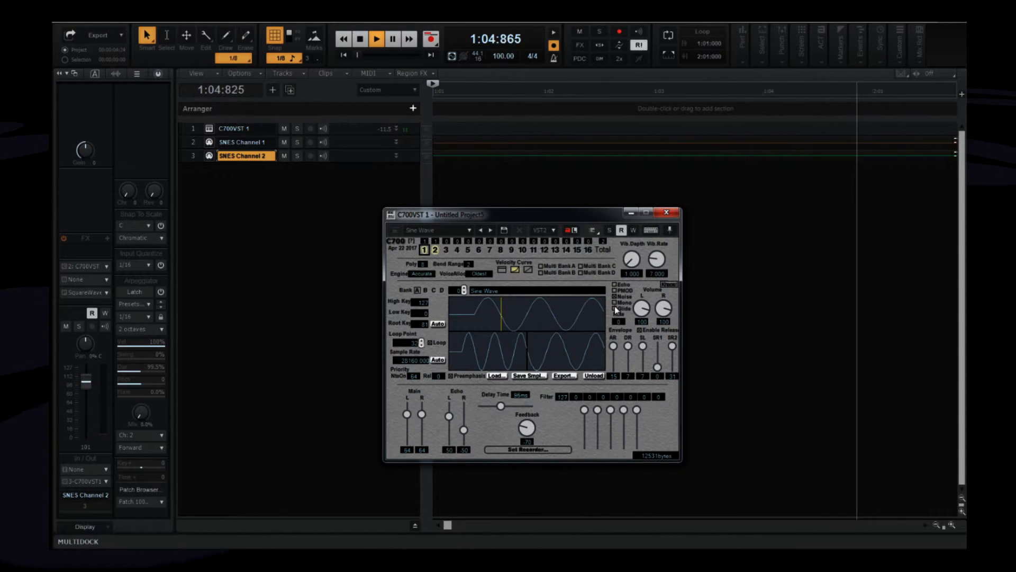
key("space")
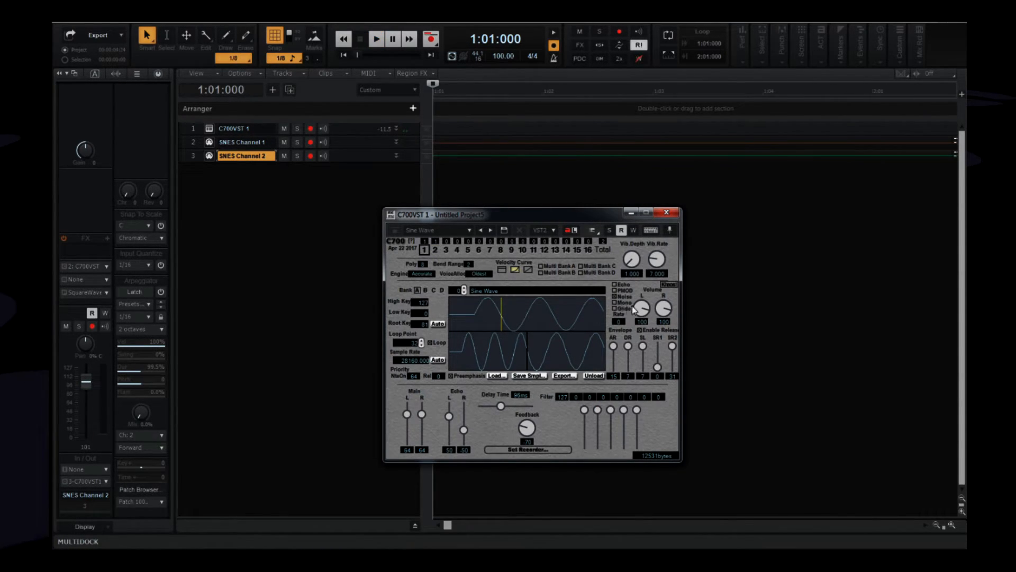
key("space")
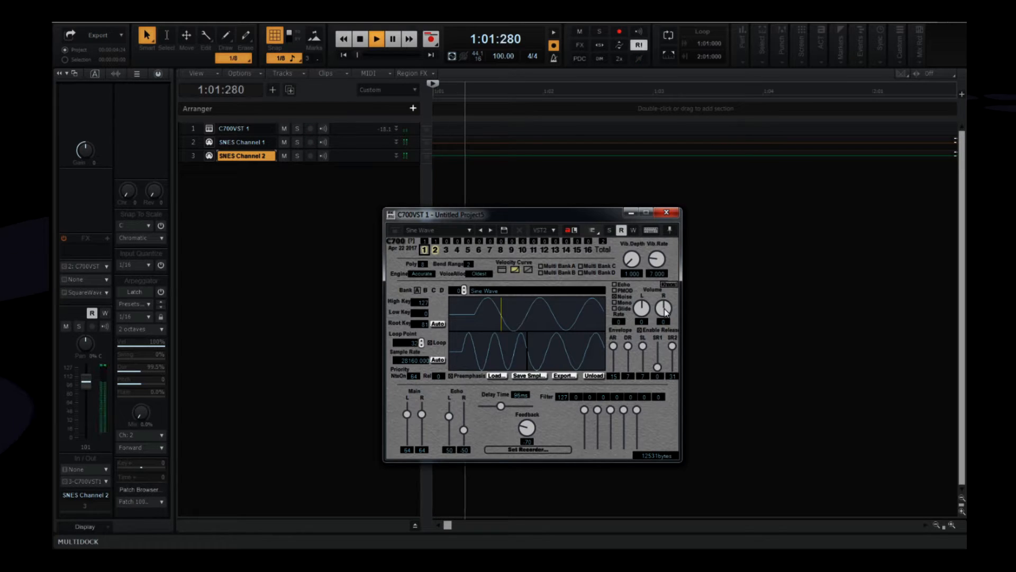
key("space")
Step: Show an automation lane on the SNES Channel 2 track and assign it the pitch Wheel envelope
left_click(194, 156)
left_click_drag(194, 162, 195, 186)
left_click(203, 179)
left_click(220, 206)
left_click(268, 311)
left_click(431, 277)
left_click(430, 293)
left_click(541, 297)
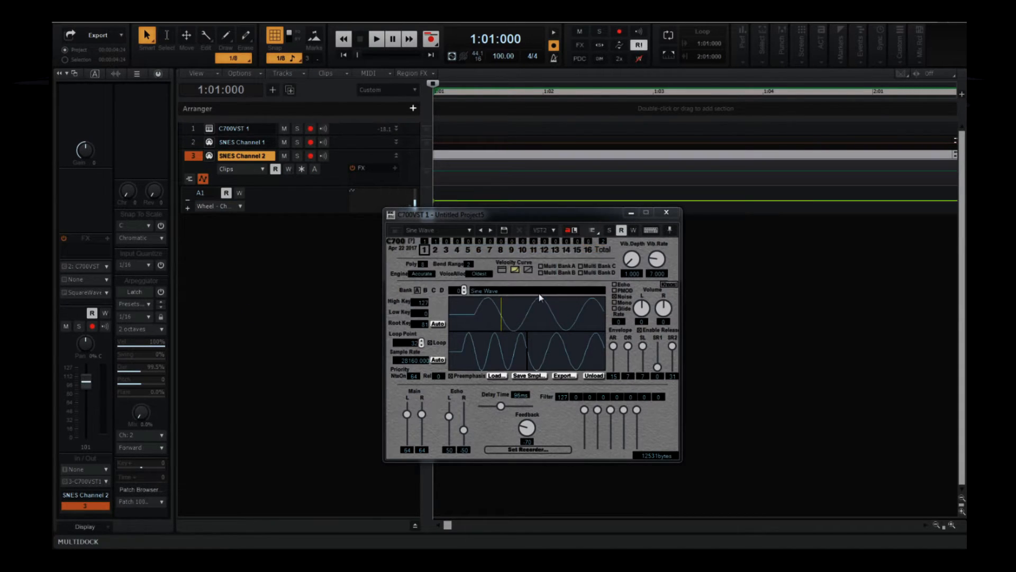
Step: Enlarge the Wheel lane and shape its envelope over both measures with a small rise, a dip, a high peak and a second dip
left_click_drag(463, 215, 467, 253)
left_click_drag(313, 213, 314, 332)
left_click_drag(460, 255, 673, 358)
left_click_drag(485, 260, 540, 251)
left_click_drag(651, 252, 706, 295)
scroll(732, 297, "down", 2)
left_click_drag(641, 284, 686, 206)
left_click_drag(744, 229, 774, 279)
Step: Raise the sampler's bend range to 12 and play the Wheel envelope at both settings
key("space")
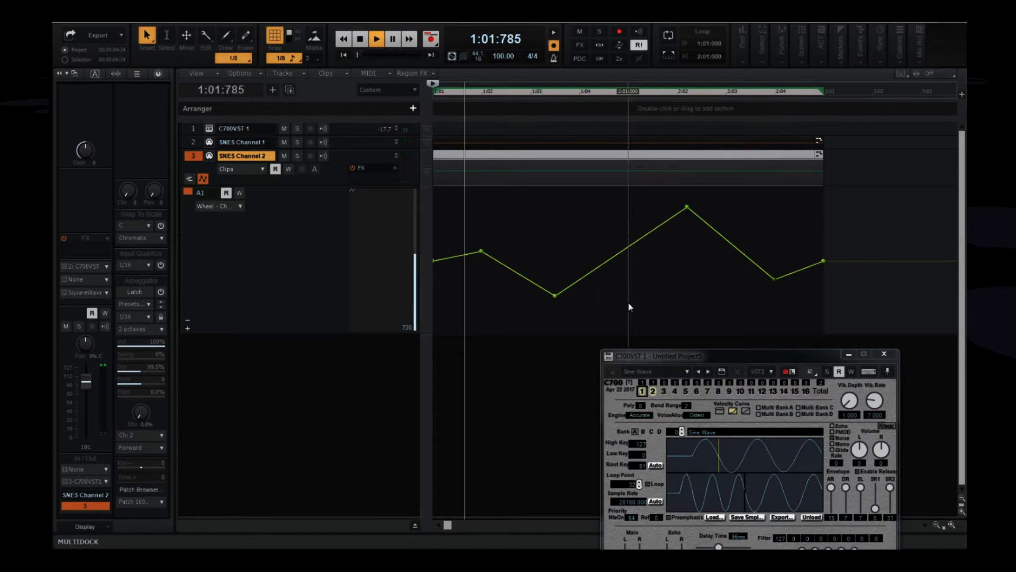
key("space")
left_click_drag(686, 405, 692, 399)
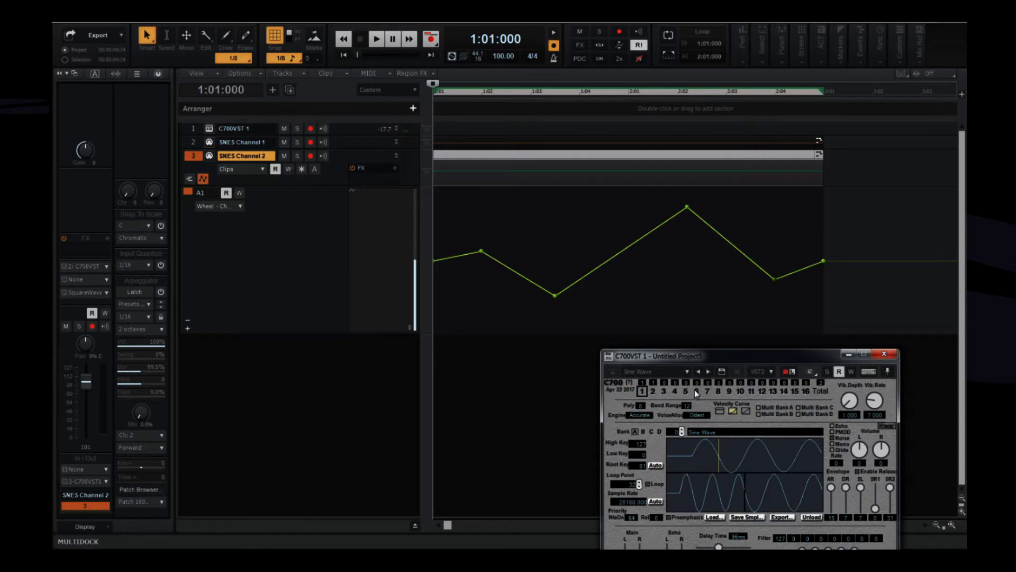
key("space")
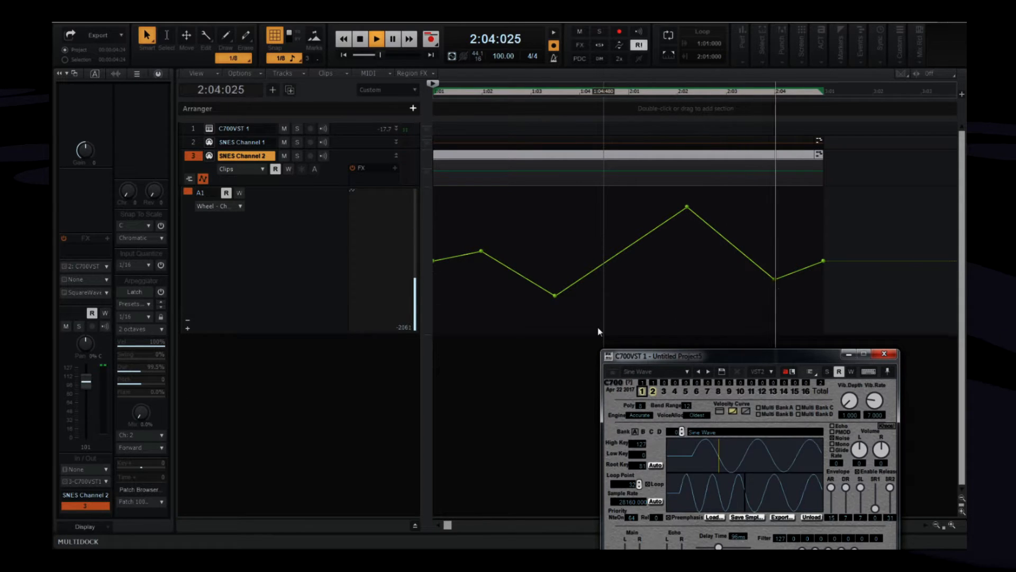
key("space")
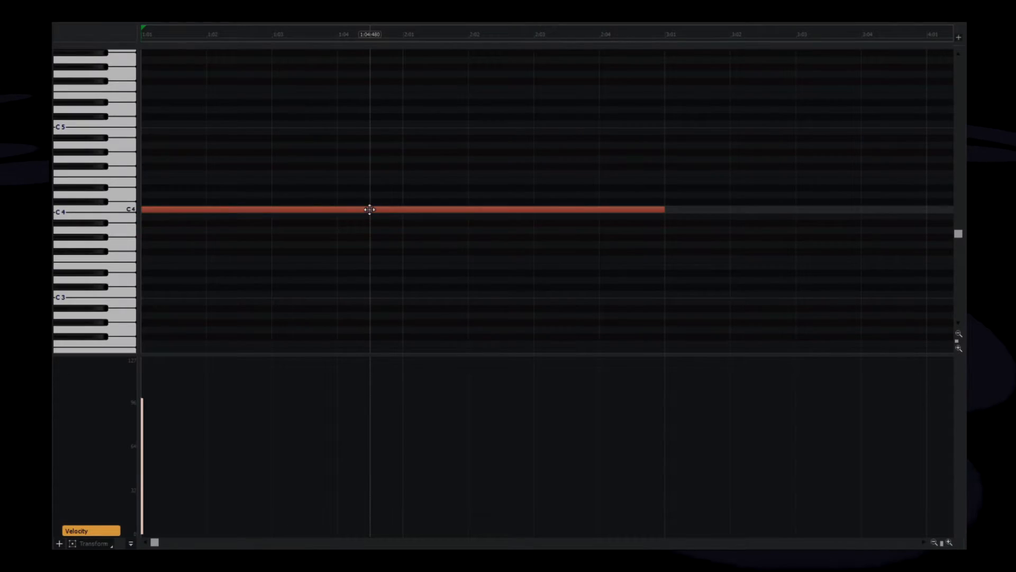
Step: Move the long C4 note down to B3, play it, and lower it further to about C3
mouse_move(369, 210)
left_mouse_down()
mouse_move(370, 173)
mouse_move(374, 217)
left_mouse_up()
key("space")
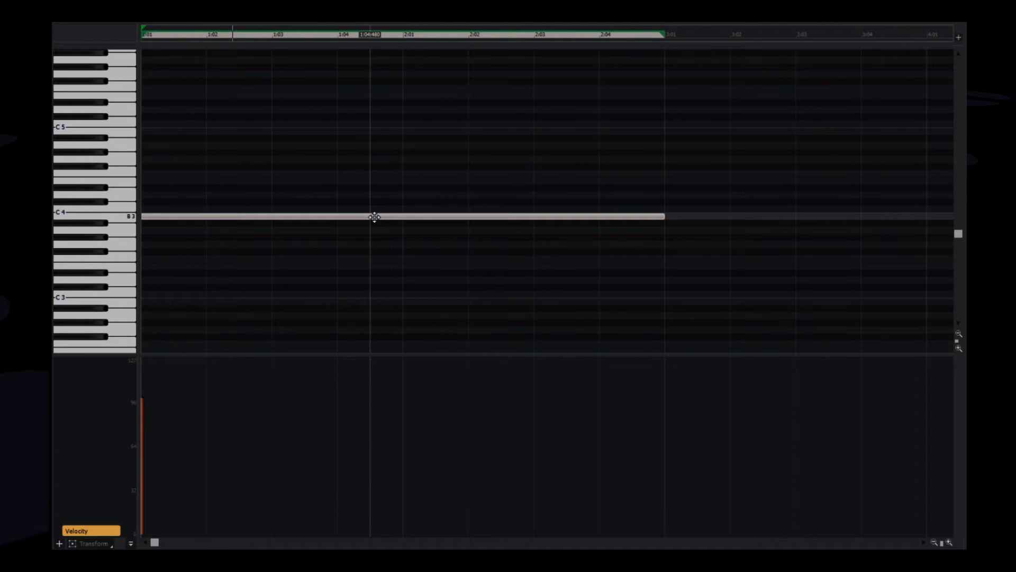
left_click_drag(374, 216, 363, 292)
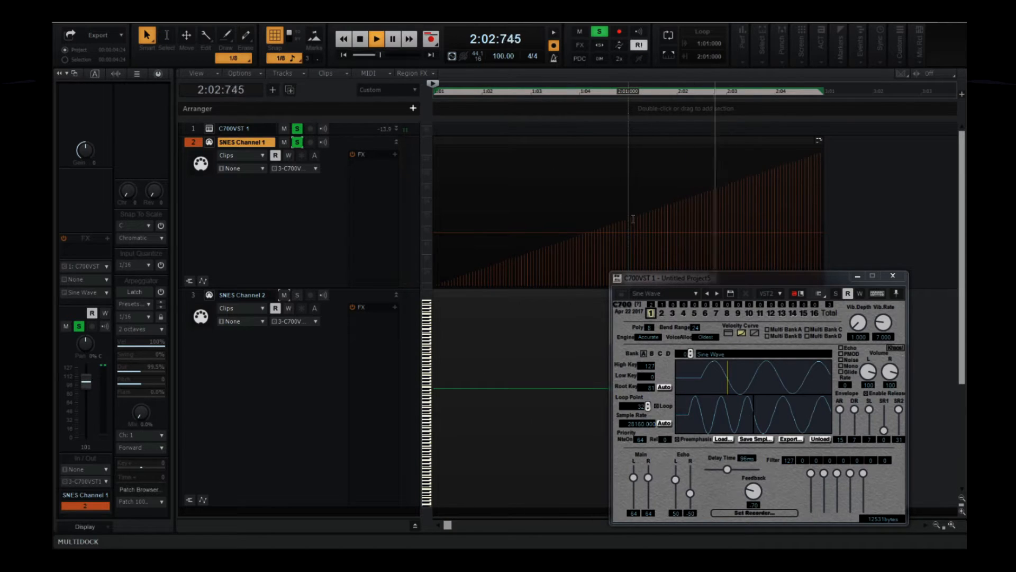
Step: Solo SNES Channel 2 alone and together with SNES Channel 1, playing each combination
key("space")
left_click(298, 142)
left_click(297, 295)
key("space")
key("space")
left_click(297, 142)
key("space")
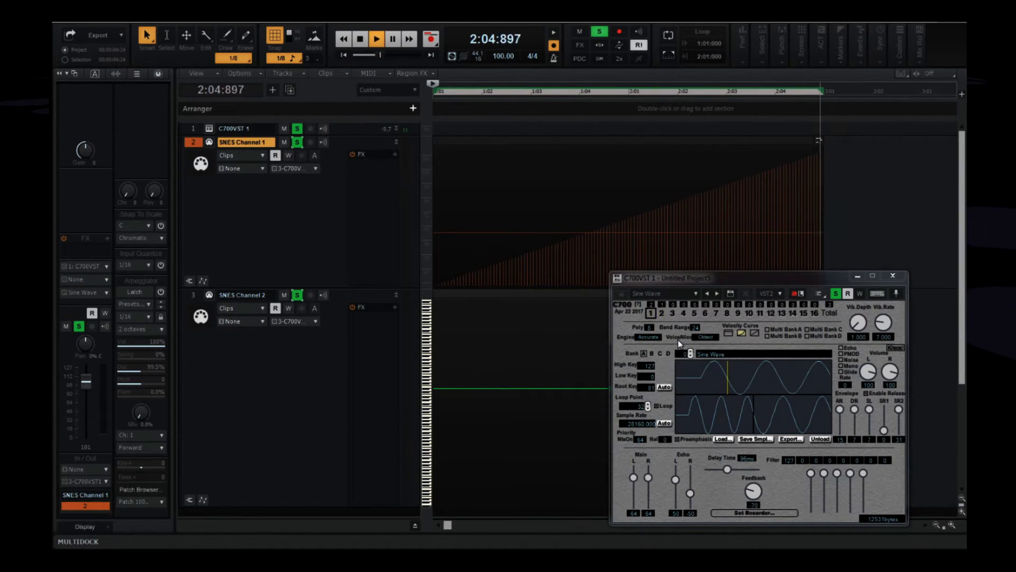
key("space")
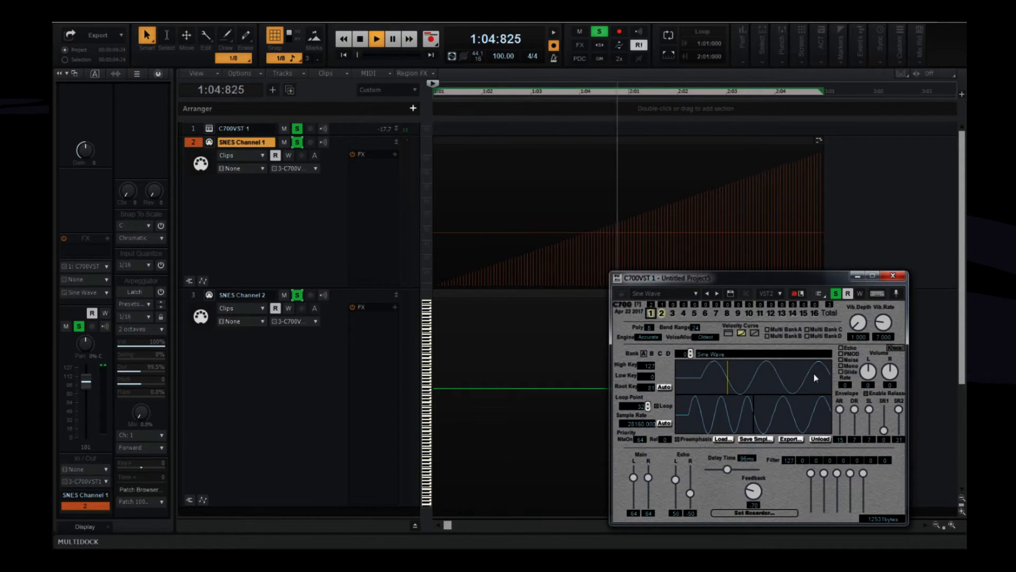
Step: Lower the Sine Wave sample's attack rate and step to the neighbouring sample while playing the soloed tracks
left_click_drag(839, 409, 839, 430)
key("space")
key("space")
left_click(690, 351)
key("space")
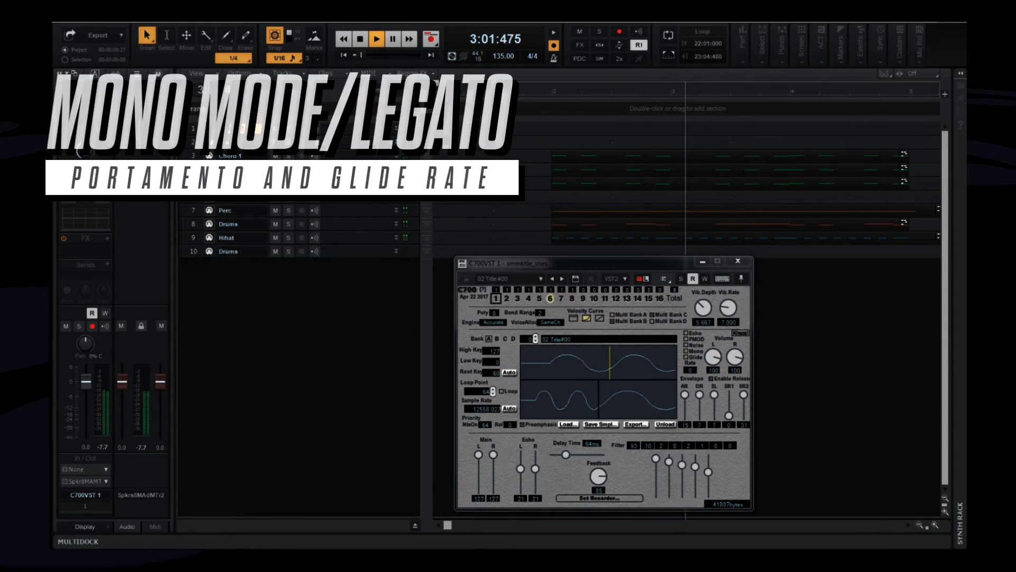
Step: Set the sampler's voice allocation to SameCh and step between the samples 02 Title#00 and 02 Title#01 during playback
left_click(551, 322)
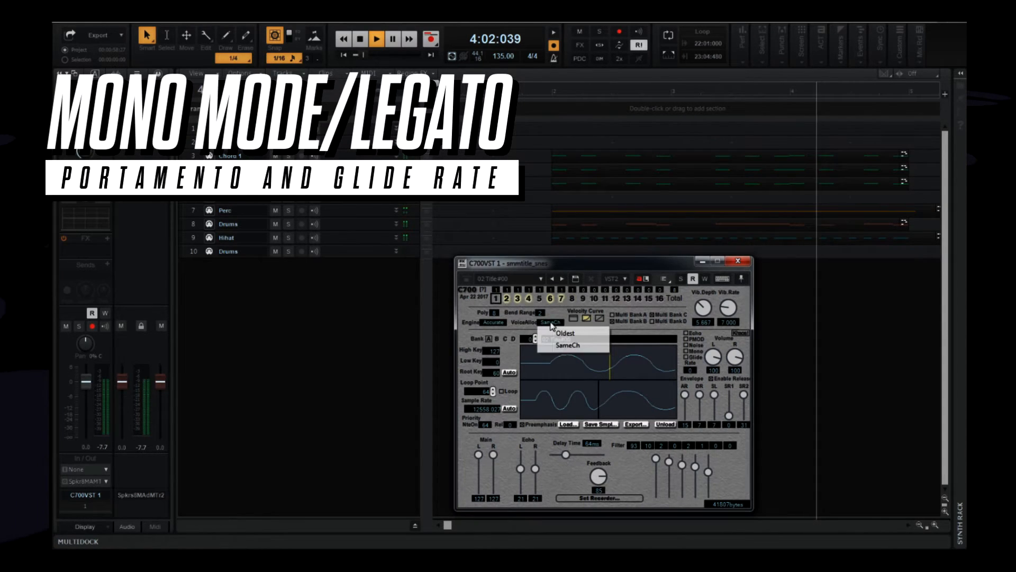
left_click(566, 345)
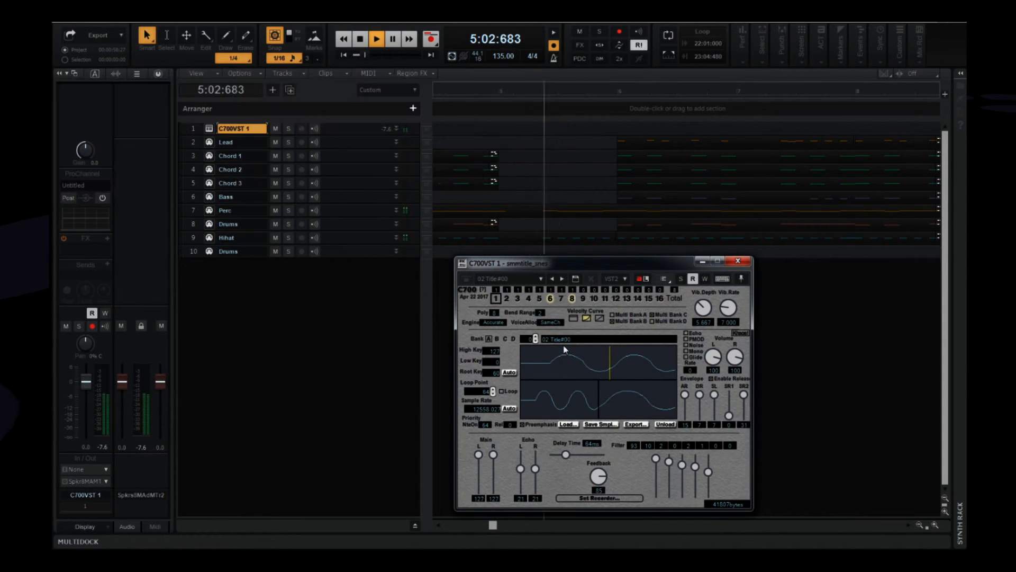
left_click(536, 339)
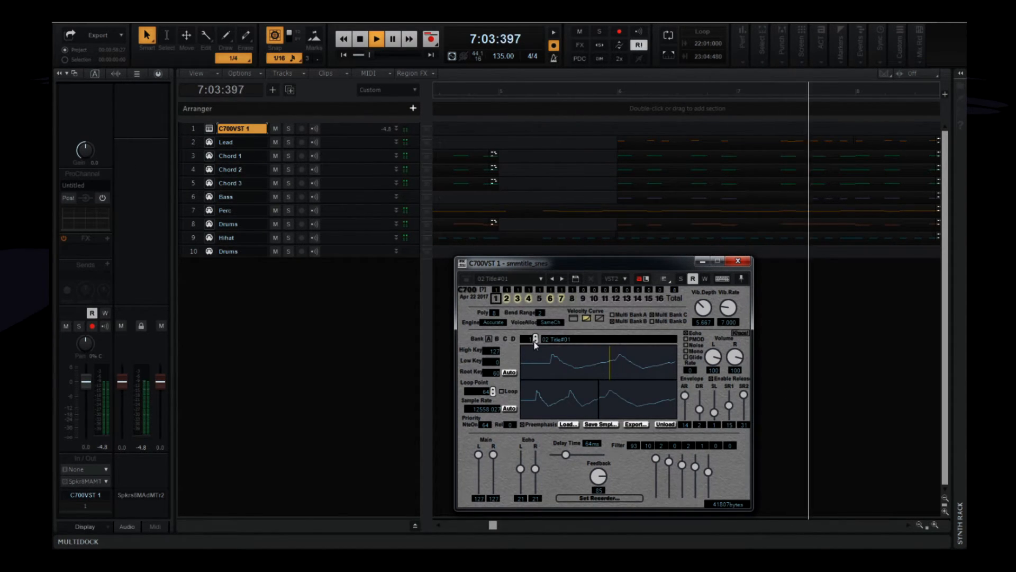
left_click(535, 342)
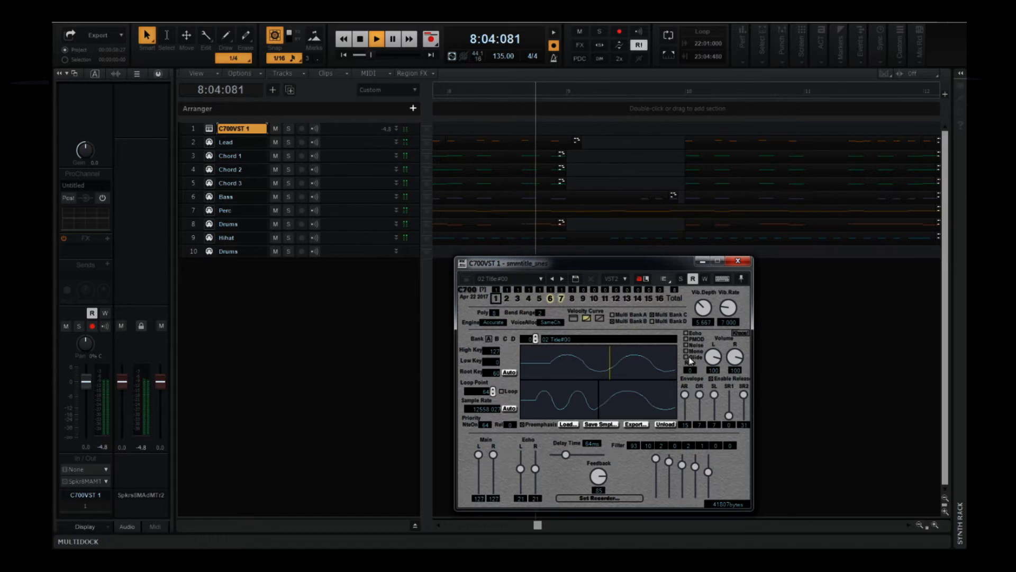
left_click(535, 337)
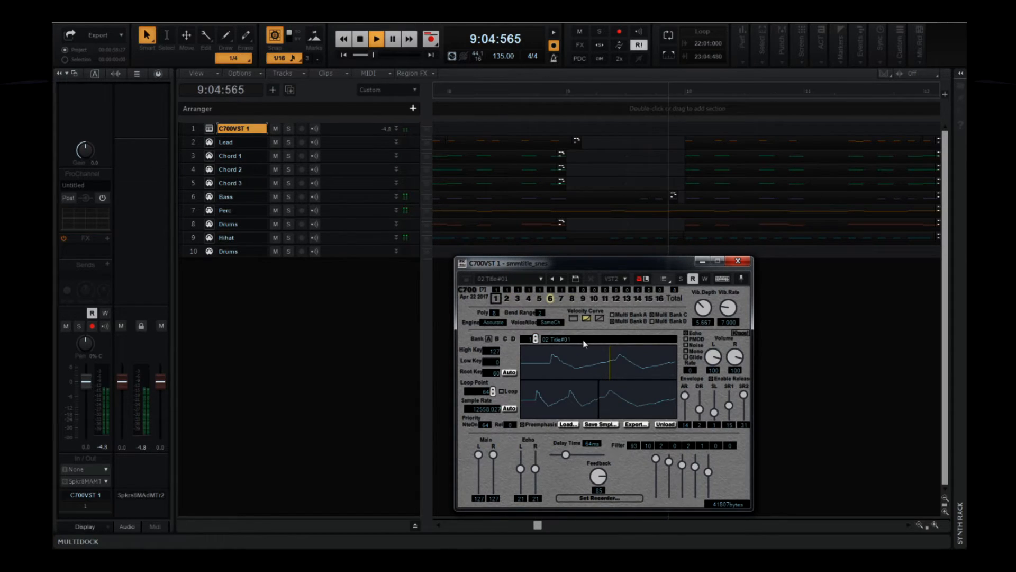
left_click(536, 338)
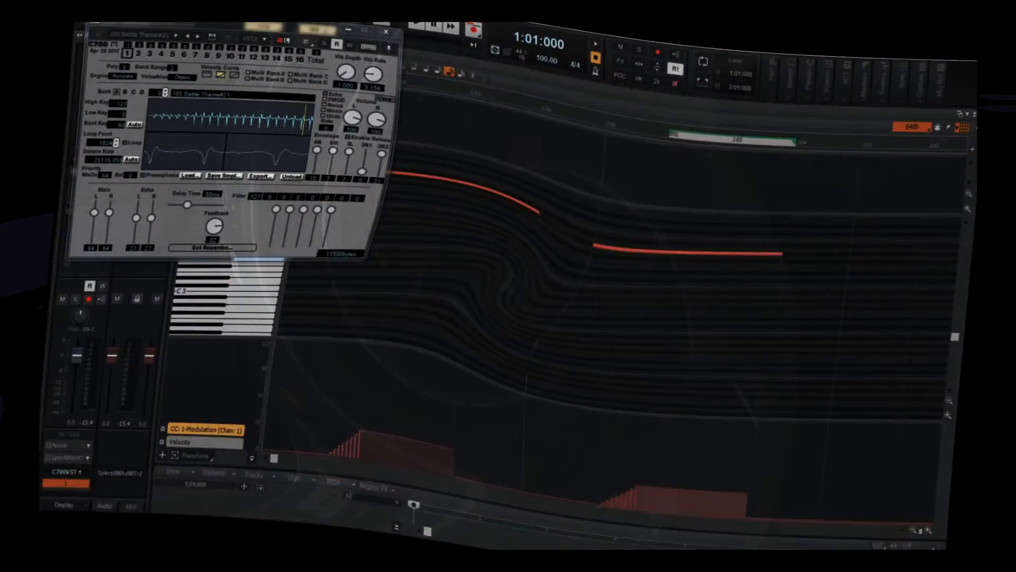
Step: Play the Battle Theme notes carrying modulation and expression controller data to hear their effect
key("space")
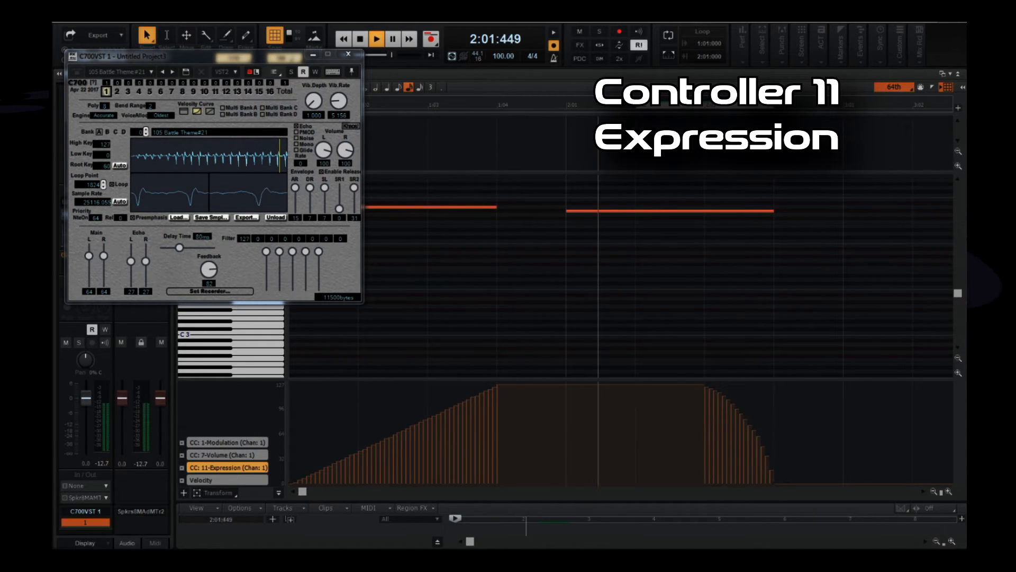
key("space")
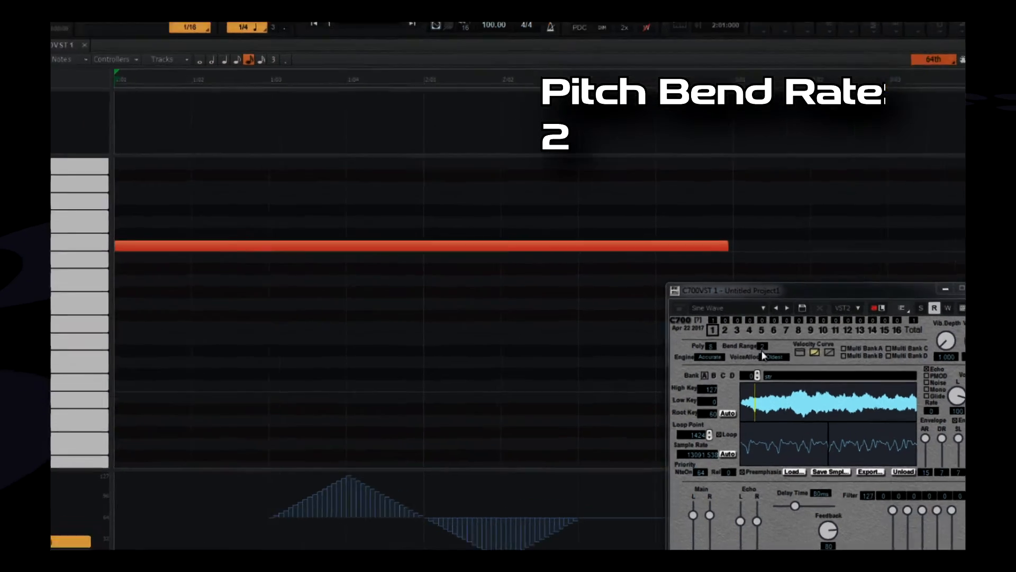
Step: Raise the sampler's bend range and play the soloed Bass track from 13:03:000
left_click_drag(742, 342, 748, 298)
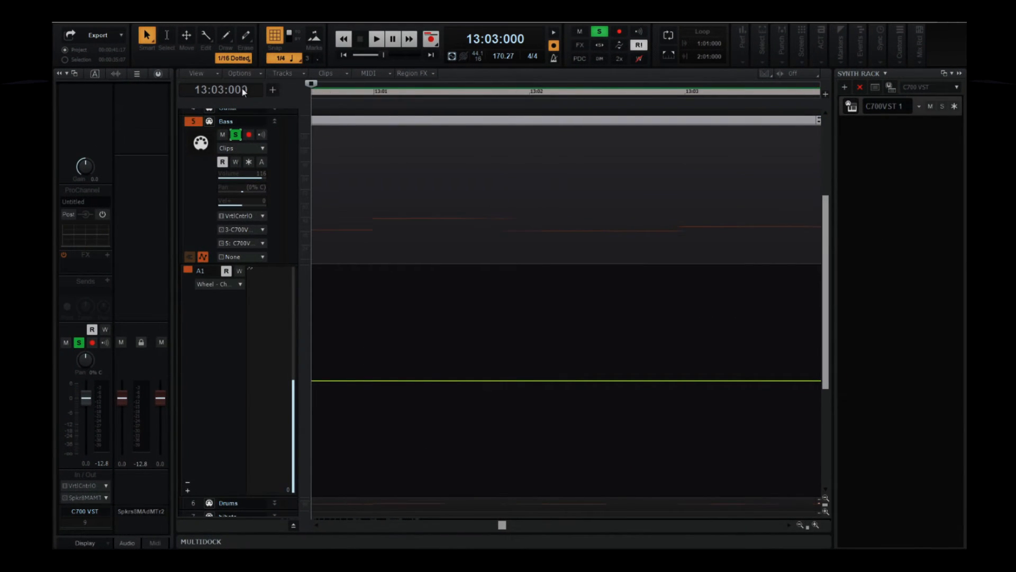
left_click_drag(243, 87, 242, 88)
key("space")
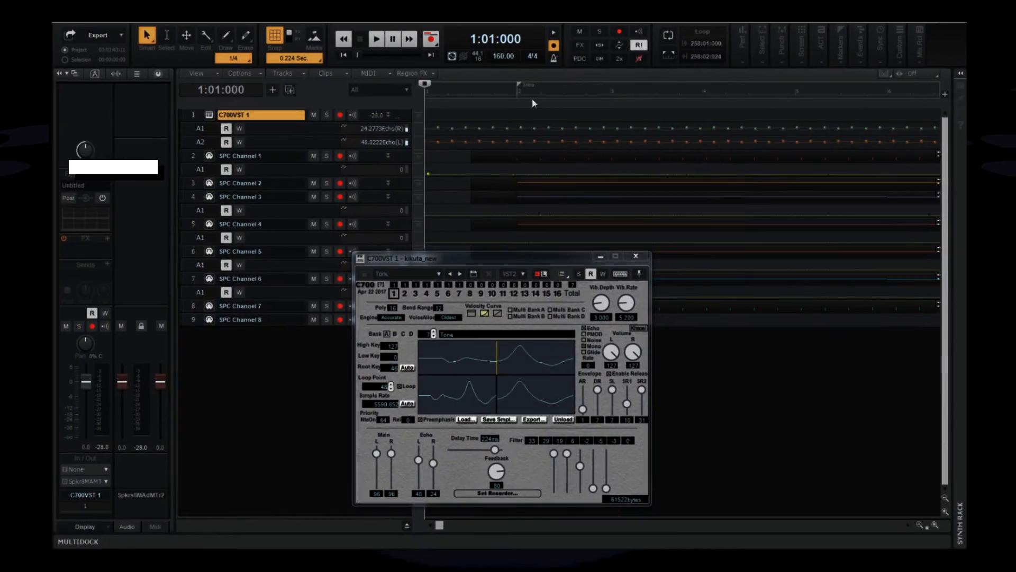
Step: Open the sampler's recorder settings and set the project's snap resolution to 1/1
left_click(516, 94)
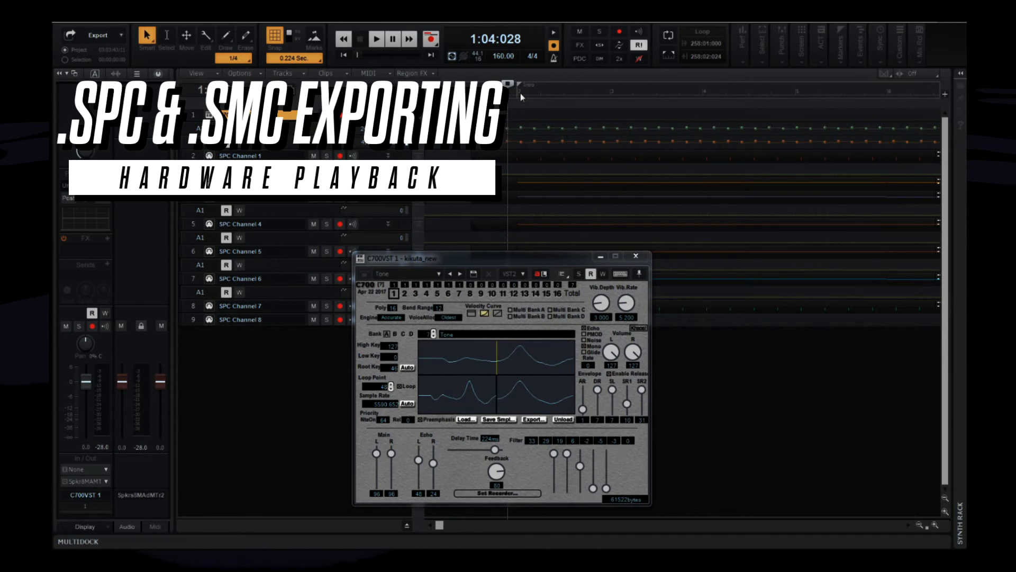
left_click(505, 492)
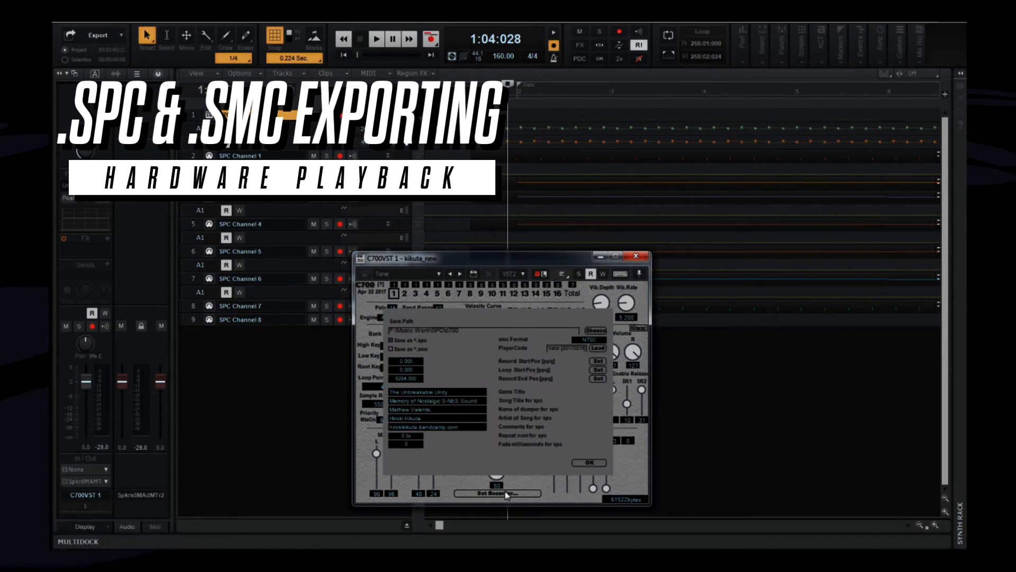
left_click(281, 58)
left_click(289, 88)
Step: Set the record start position at 2:01:000 and the record end position at 1442:01:000, and accept the recorder settings
left_click(516, 92)
left_click(522, 91)
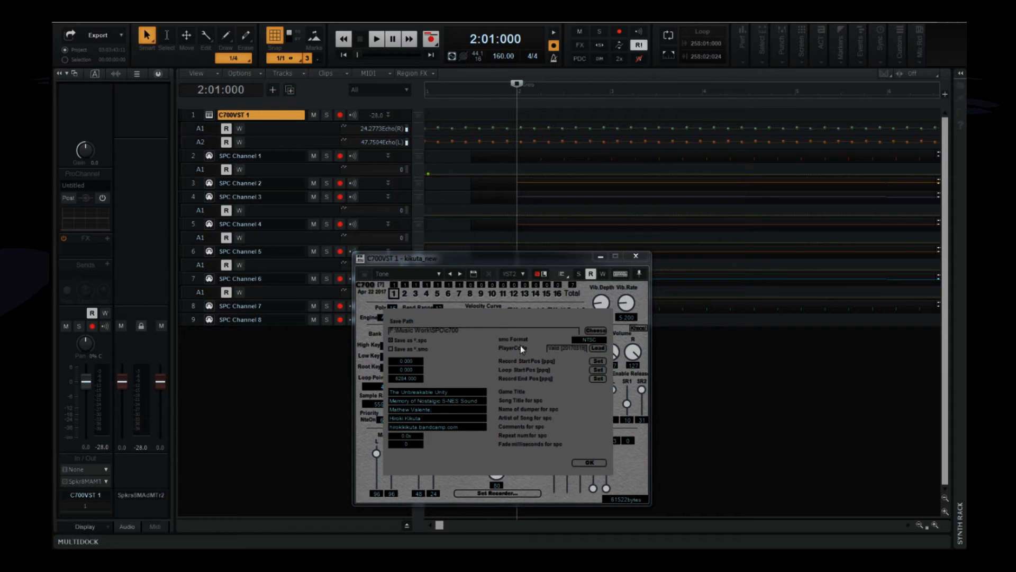
left_click(599, 362)
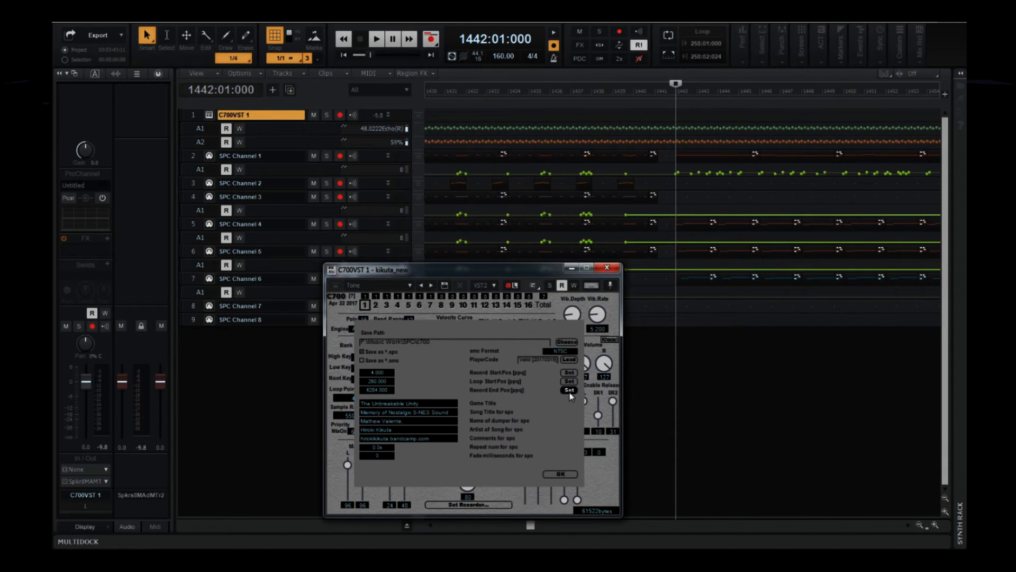
left_click(569, 390)
left_click(561, 472)
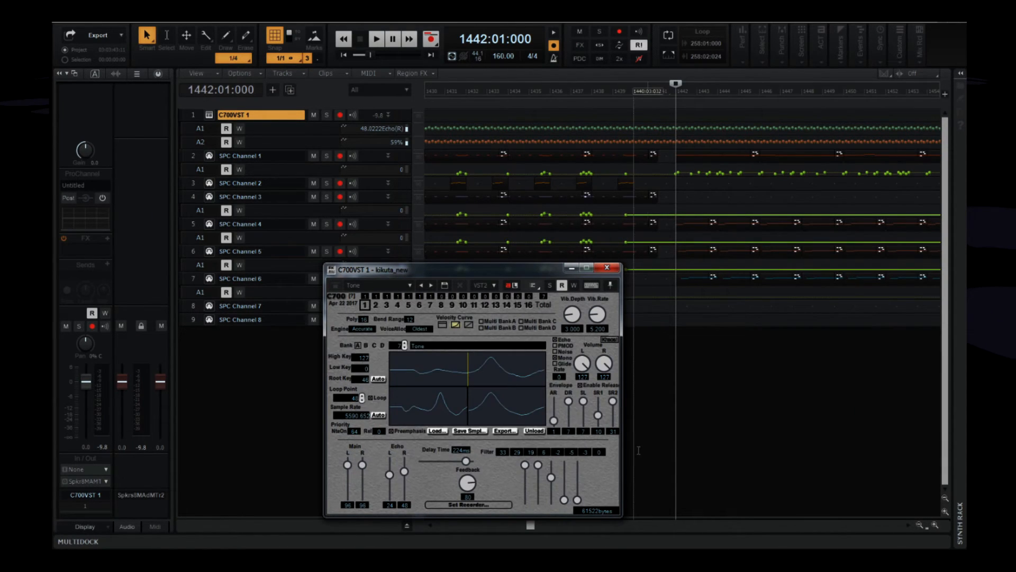
Step: Inspect the song around measure 1441 and rewind the project to its beginning
left_click(666, 437)
scroll(667, 437, "down", 6)
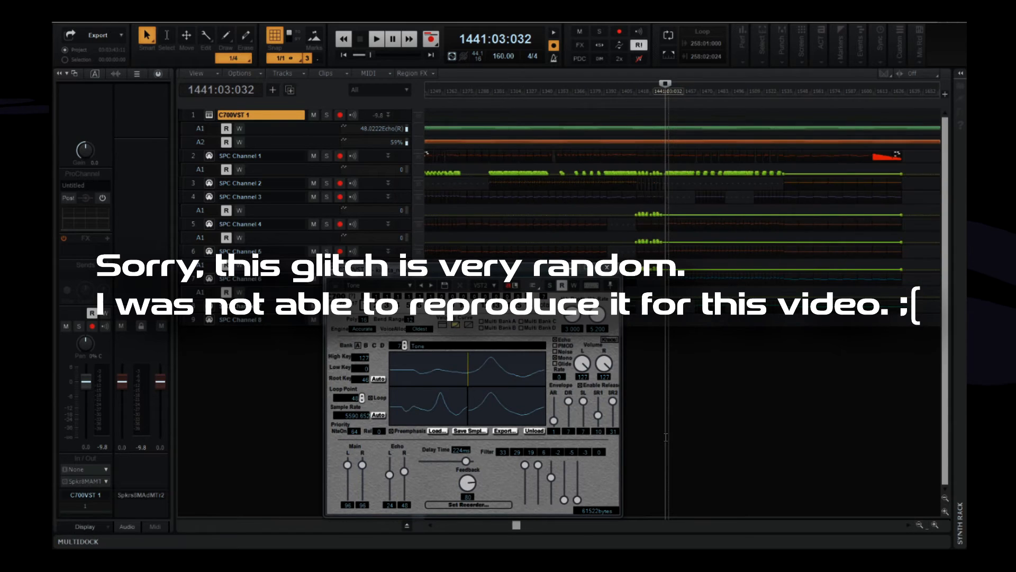
scroll(667, 437, "down", 4)
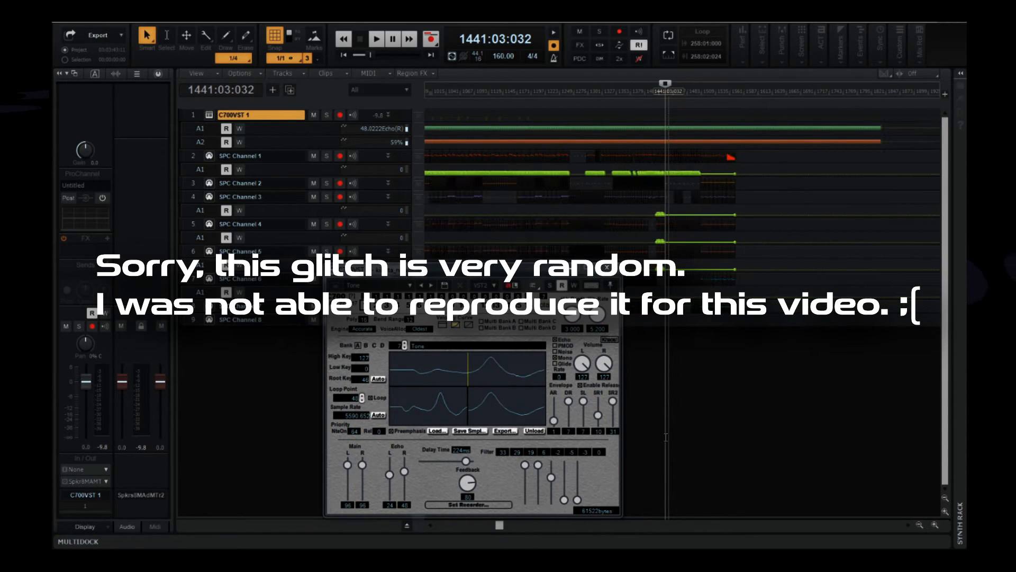
scroll(666, 438, "up", 3)
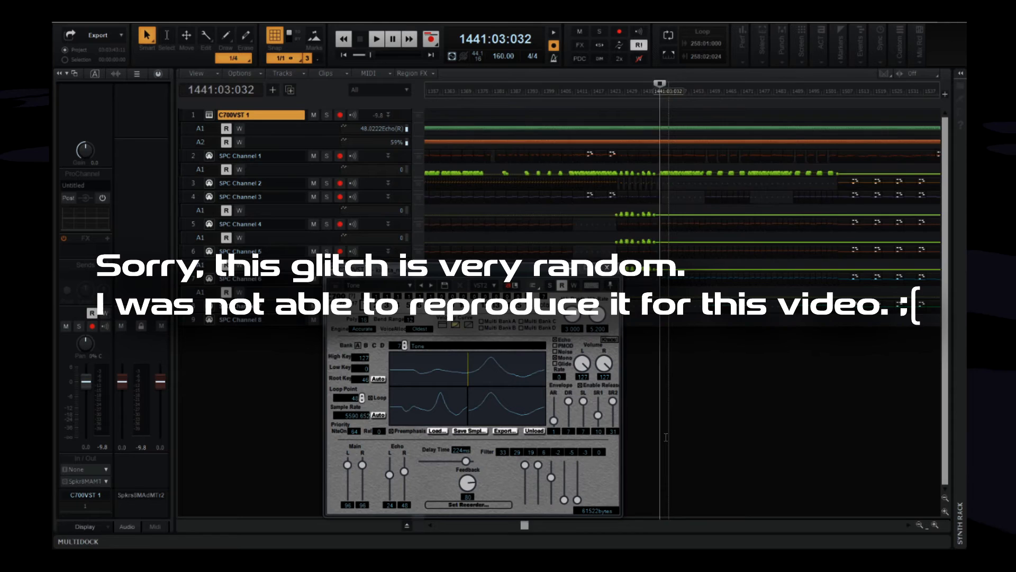
key("w")
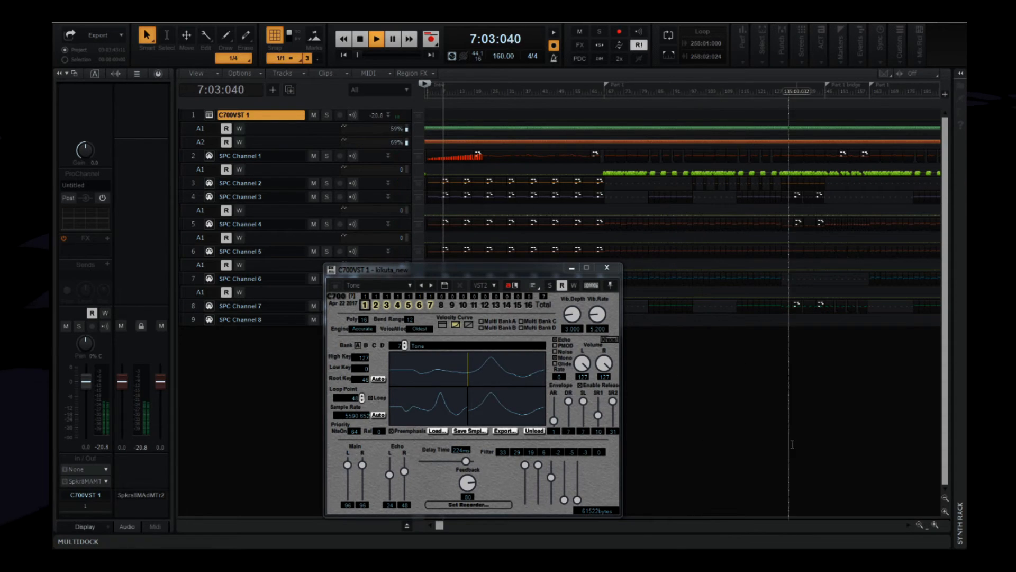
left_click(822, 443)
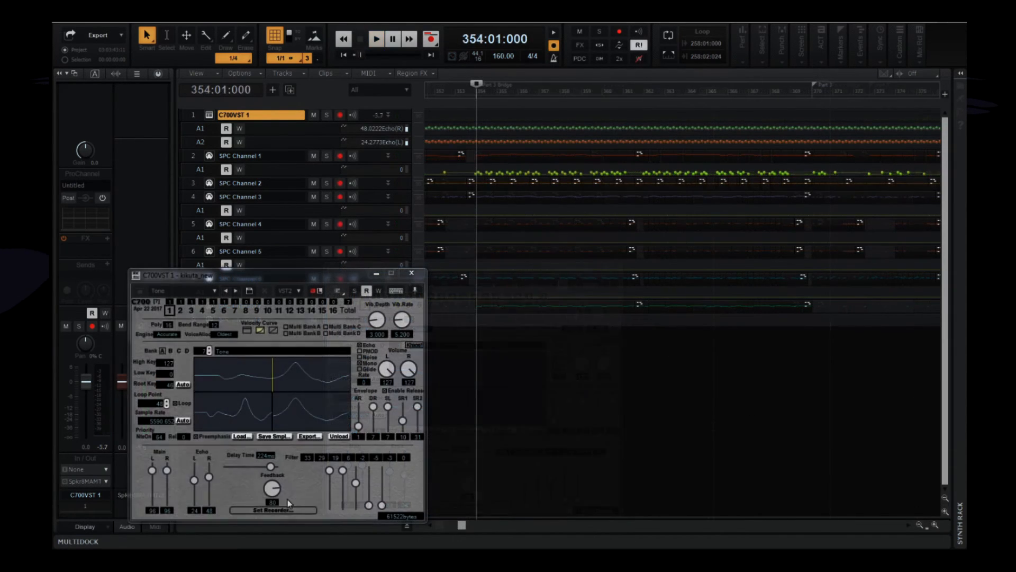
Step: Open the sampler's recorder settings and set the record end position at 370:01:000
left_click(267, 508)
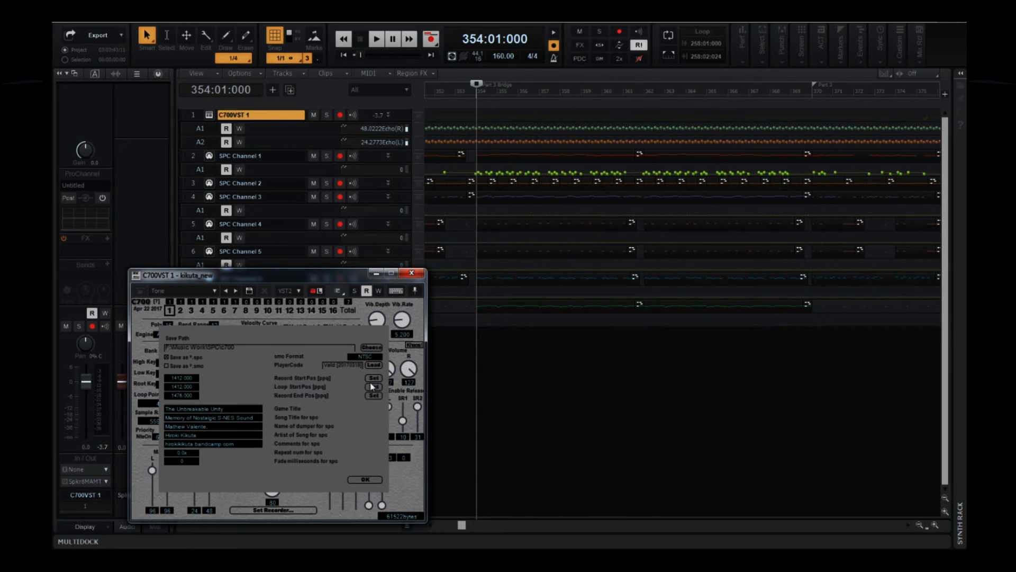
left_click(815, 101)
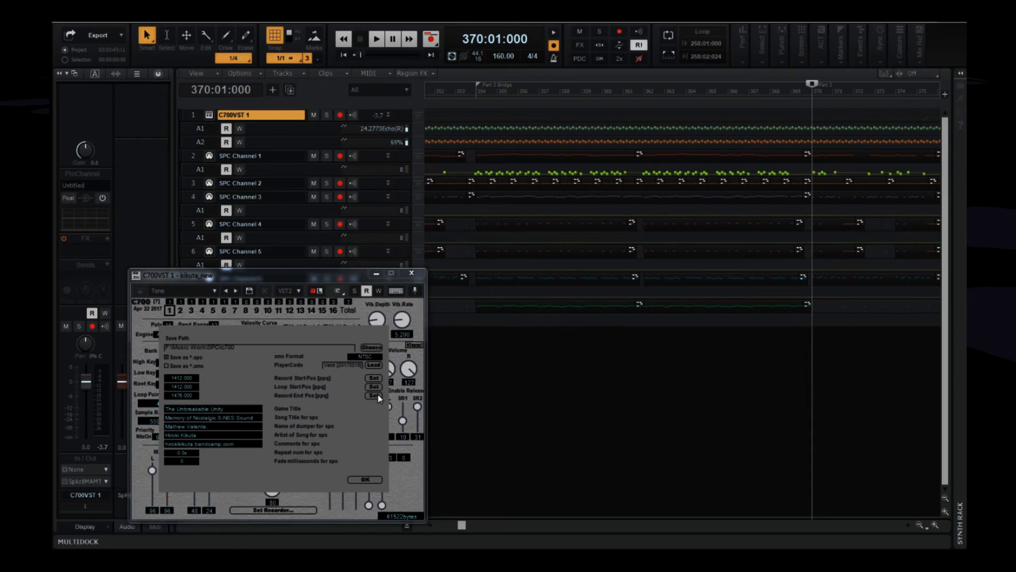
left_click(378, 394)
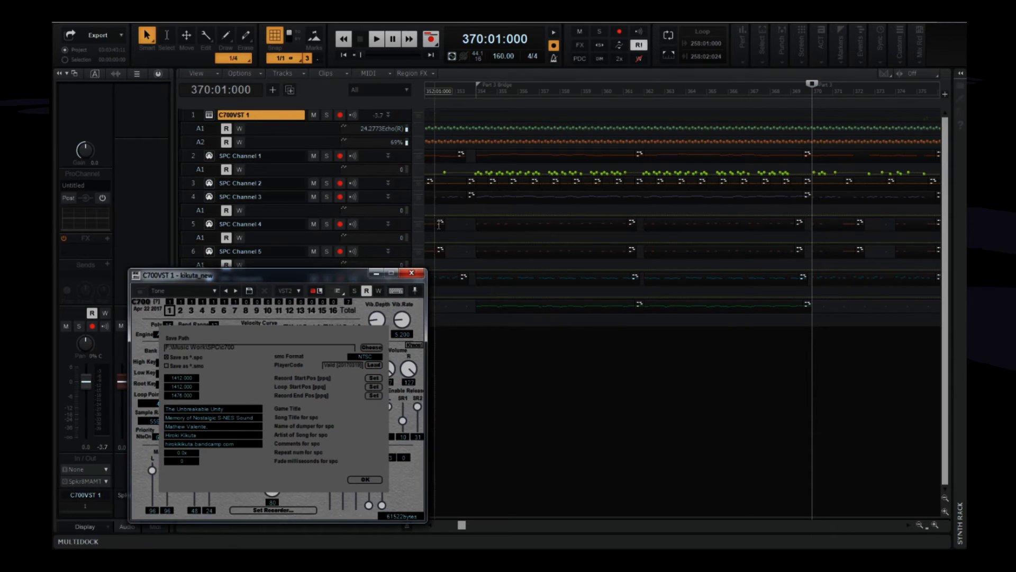
Step: Play the song from 354:01:000, the start of the bridge section, and accept the recorder settings
left_click(475, 100)
key("space")
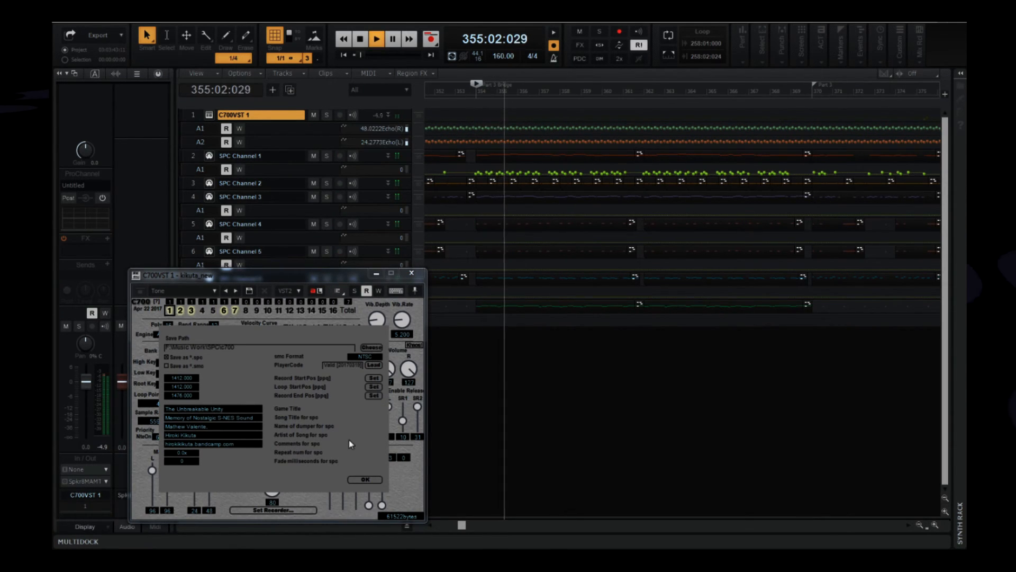
left_click(353, 482)
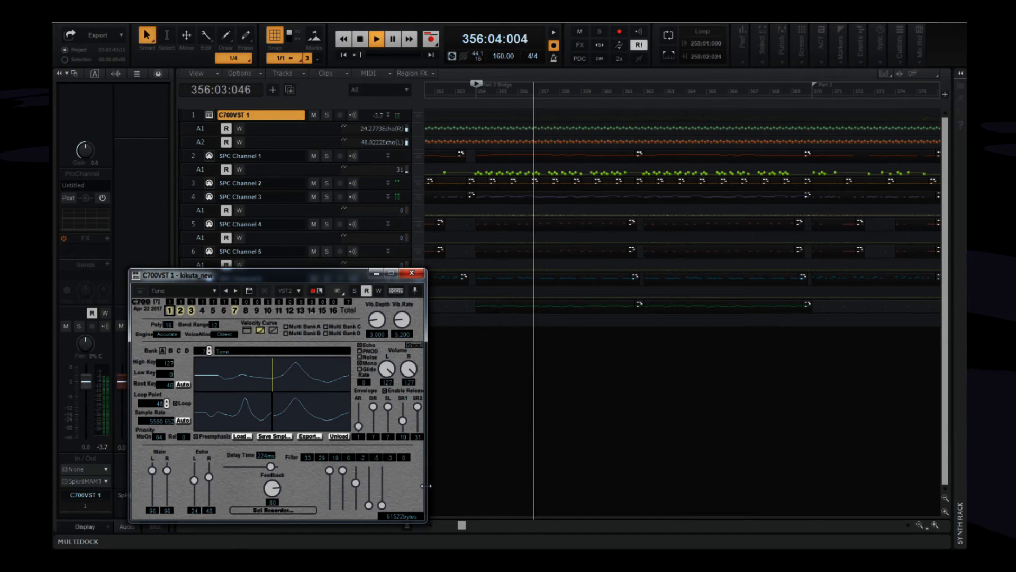